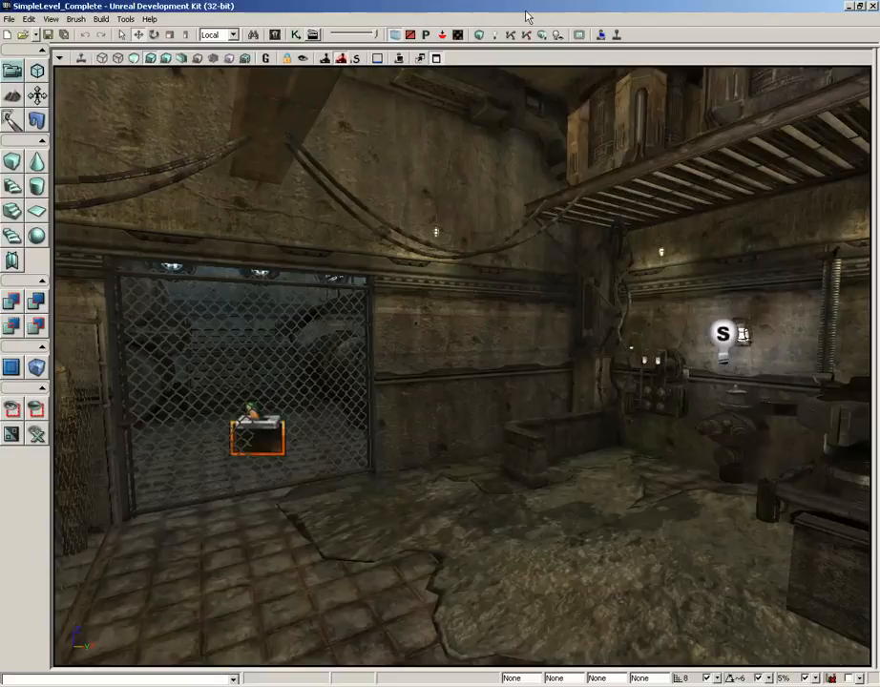
Duplicate the SKM_Cloth skeletal mesh within the physics_assets package under the name SKM_Cloth_01
{"action": "left_click", "coordinate": [273, 34]}
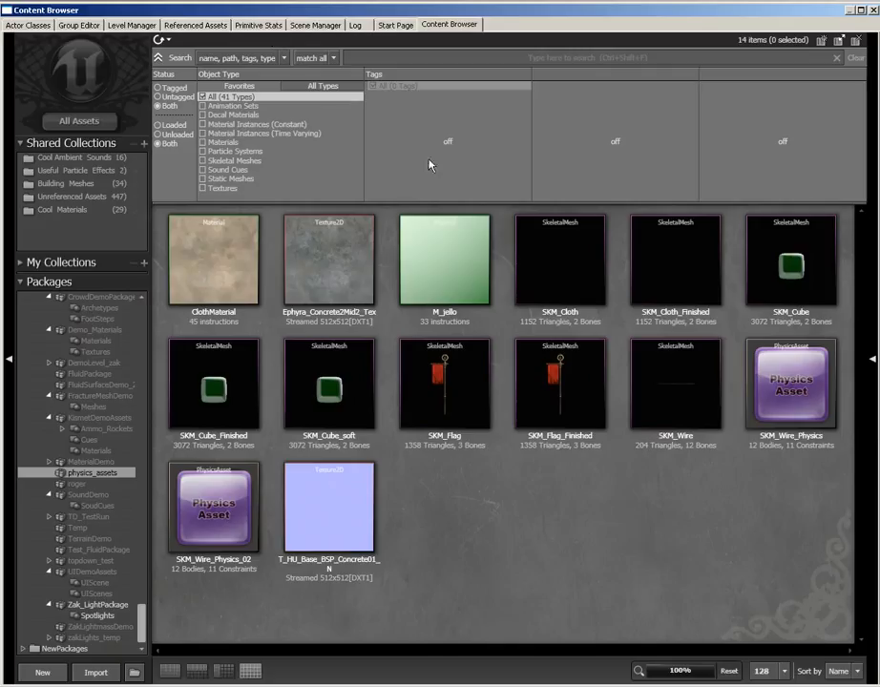
{"action": "left_click", "coordinate": [569, 277]}
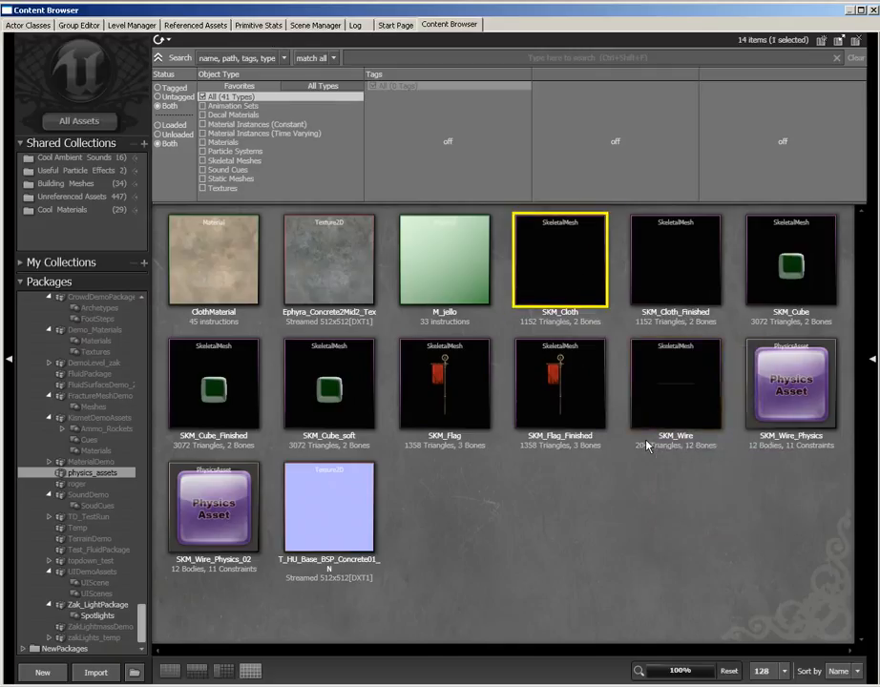
{"action": "mouse_move", "coordinate": [567, 278]}
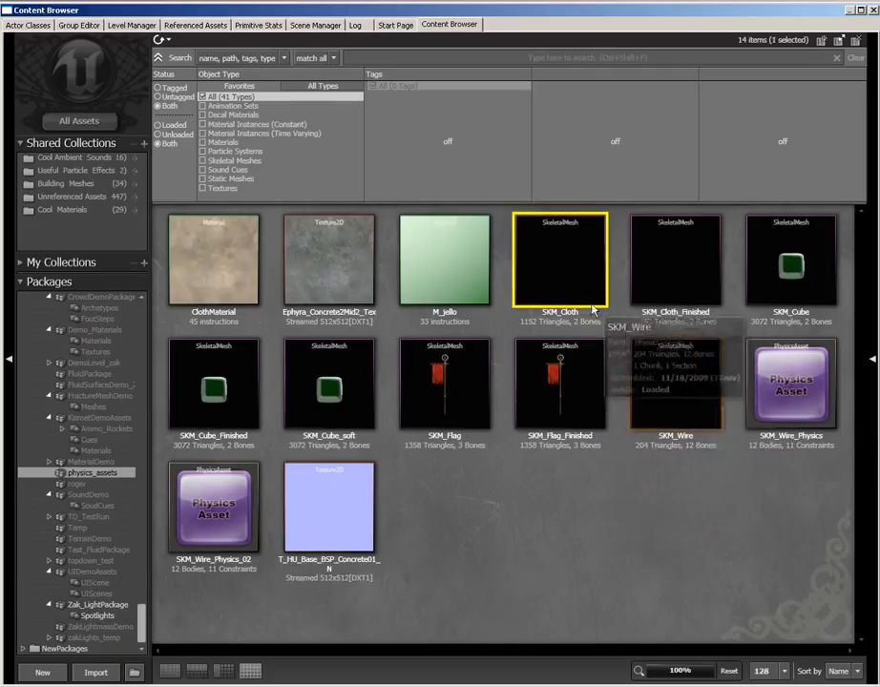
{"action": "right_click", "coordinate": [563, 264]}
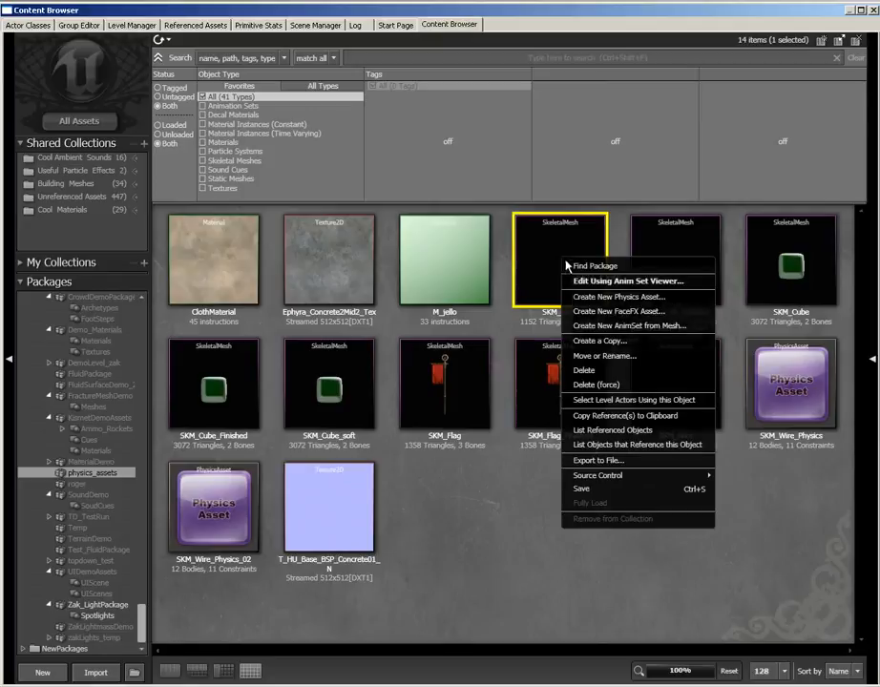
{"action": "left_click", "coordinate": [577, 340]}
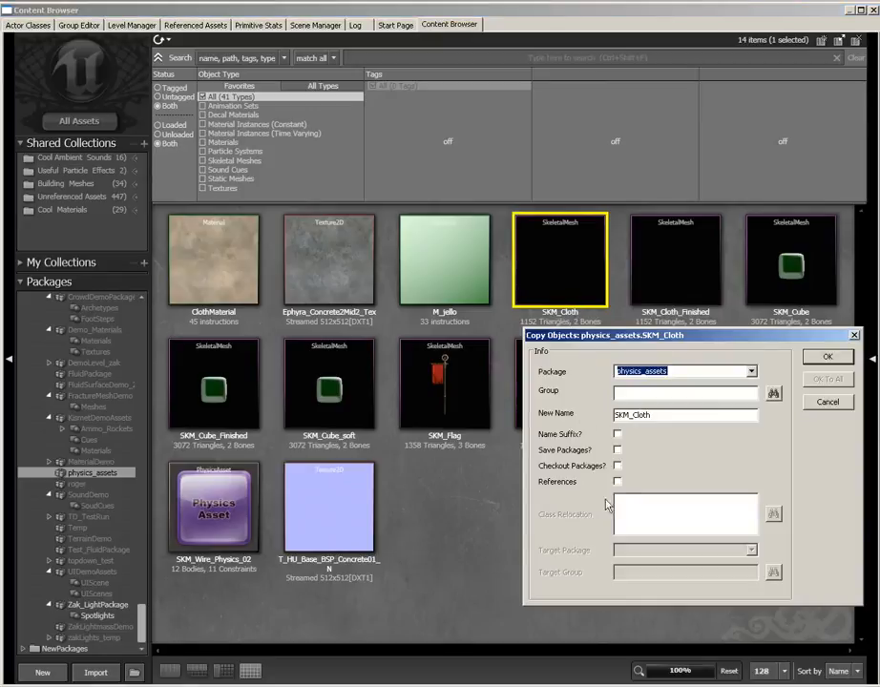
{"action": "left_click", "coordinate": [659, 415]}
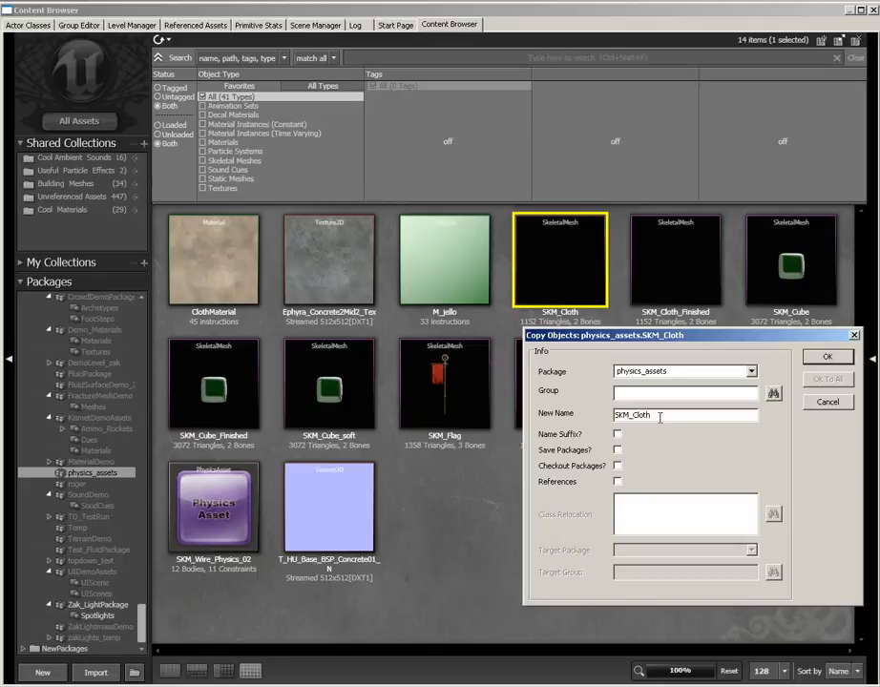
{"action": "type", "text": "_01"}
{"action": "key", "text": "Return"}
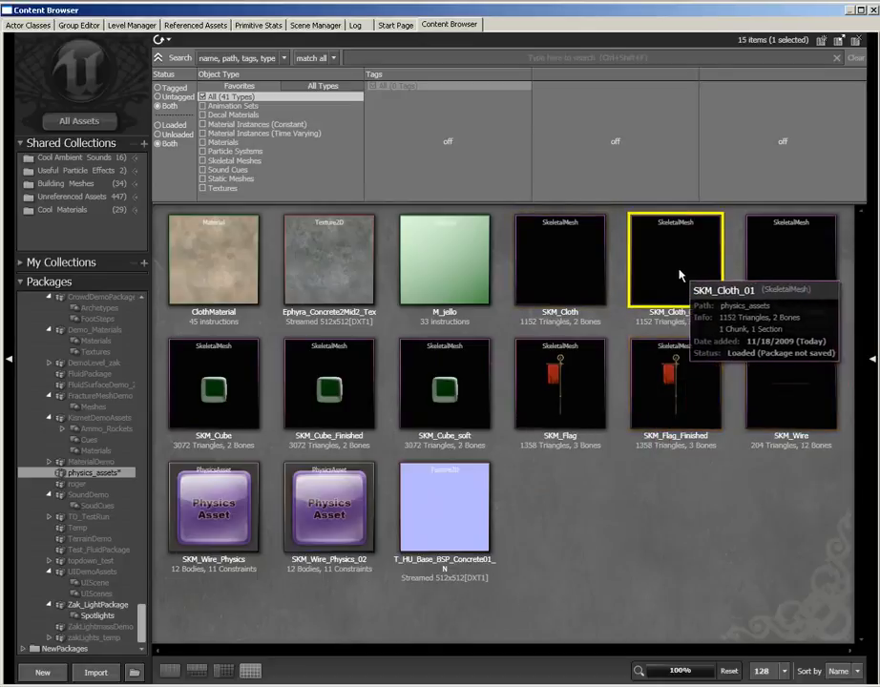
Open SKM_Cloth_01 in the AnimSet Editor and display its skeleton and bone names over the mesh
{"action": "double_click", "coordinate": [694, 273]}
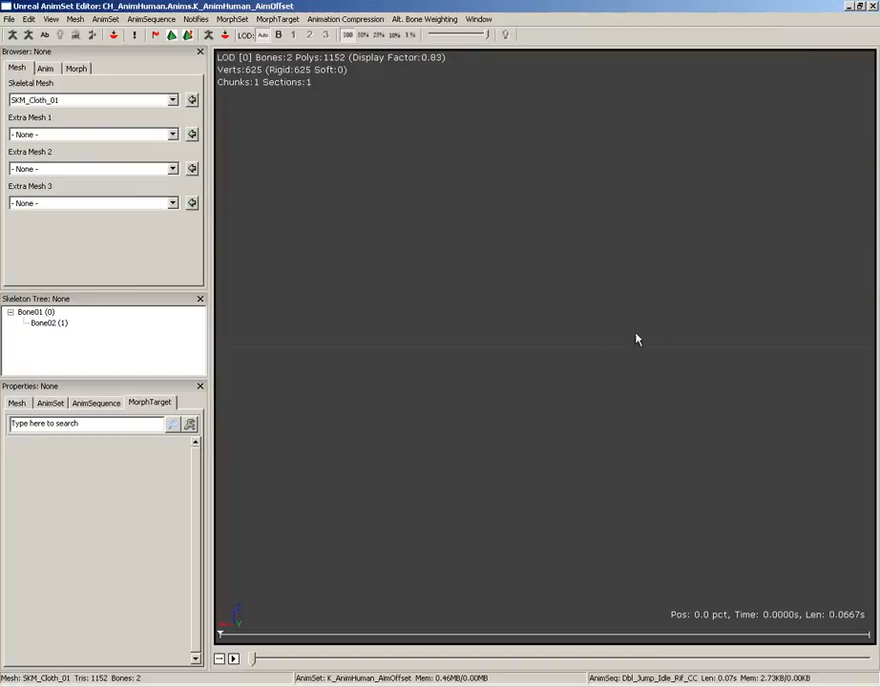
{"action": "left_click_drag", "start_coordinate": [635, 338], "coordinate": [429, 558]}
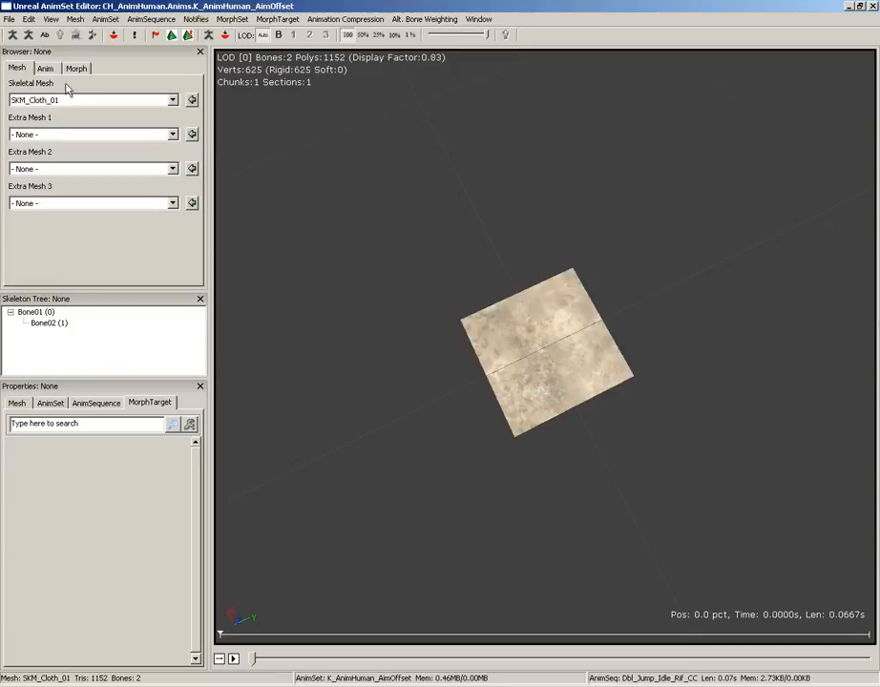
{"action": "left_click", "coordinate": [14, 38]}
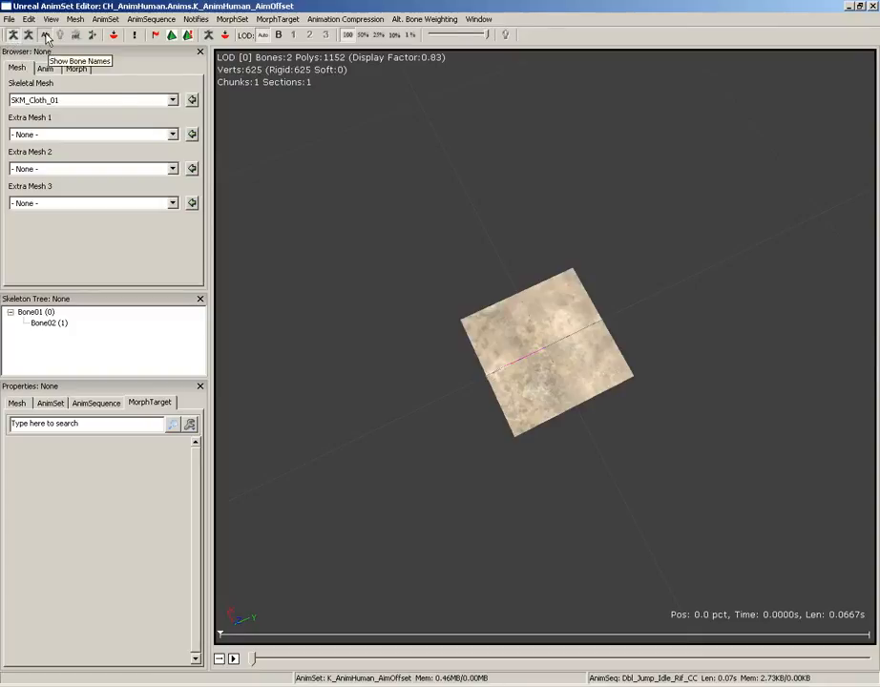
{"action": "left_click", "coordinate": [45, 36]}
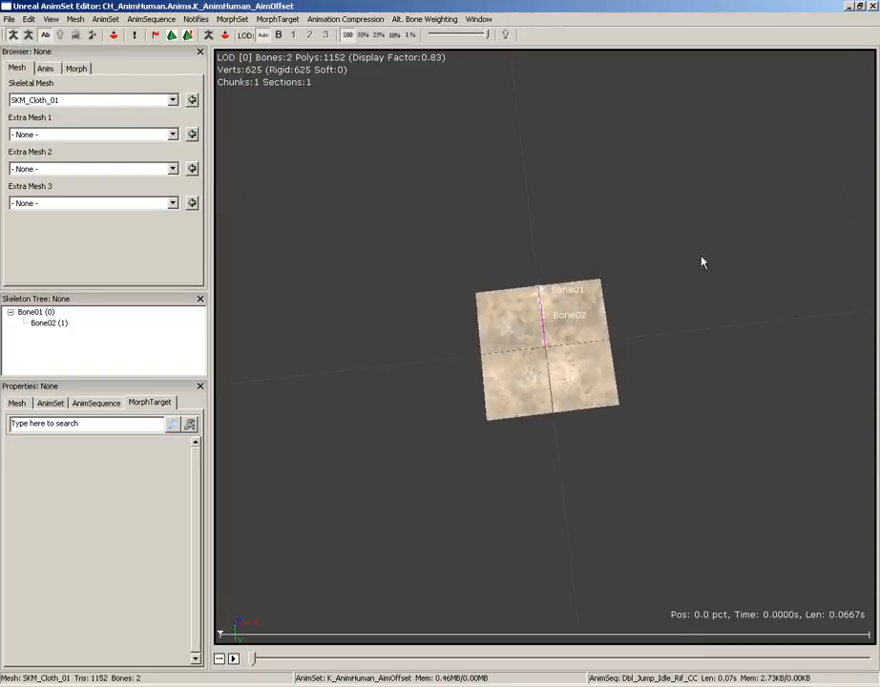
{"action": "left_click_drag", "start_coordinate": [702, 262], "coordinate": [685, 283]}
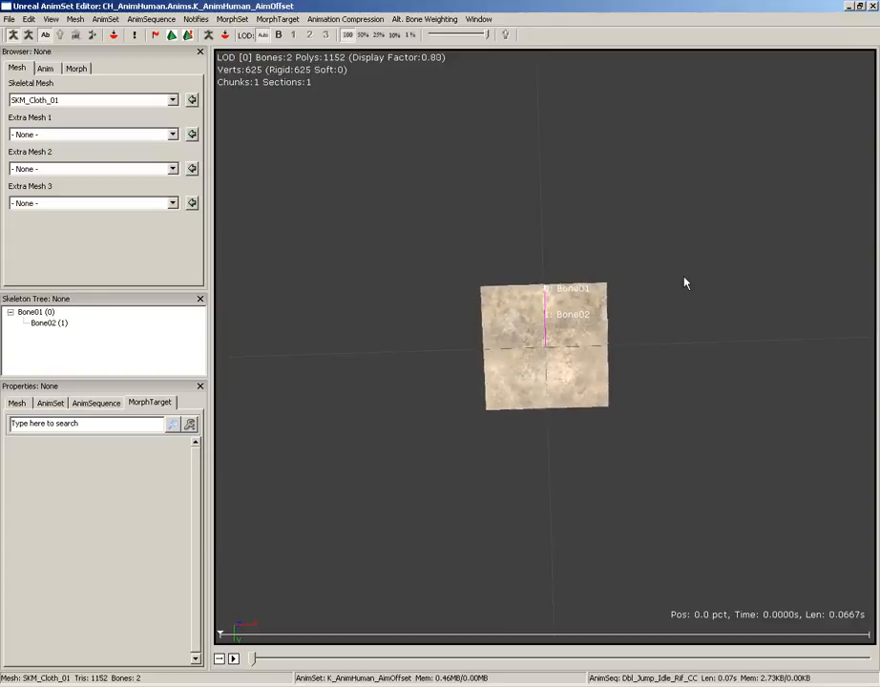
{"action": "scroll", "coordinate": [683, 284], "scroll_direction": "up", "scroll_amount": 5}
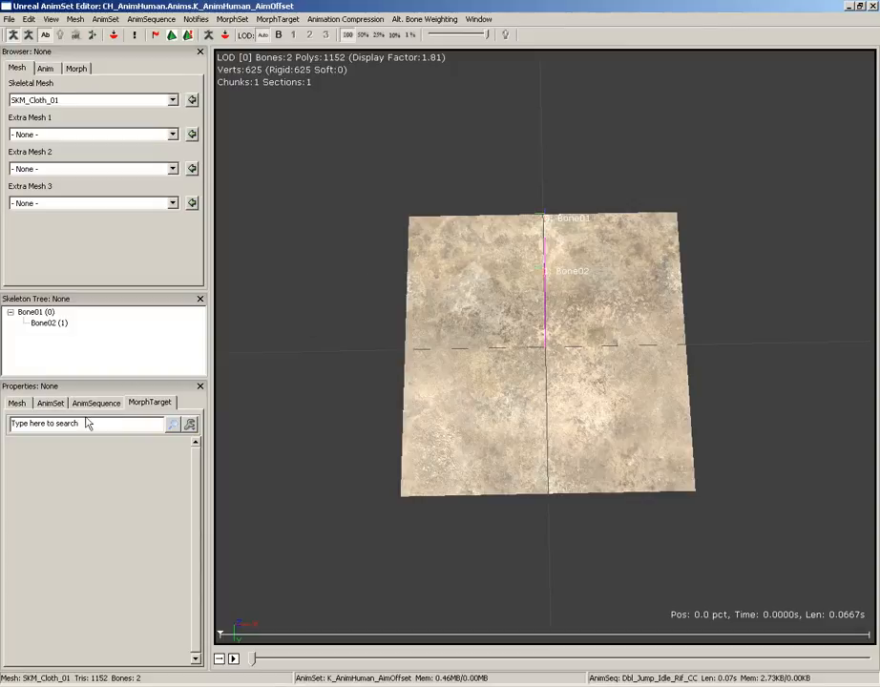
Enable Force CPUSkinning on the skeletal mesh and add Bone02 as an entry in its Cloth Bones list
{"action": "left_click", "coordinate": [18, 403]}
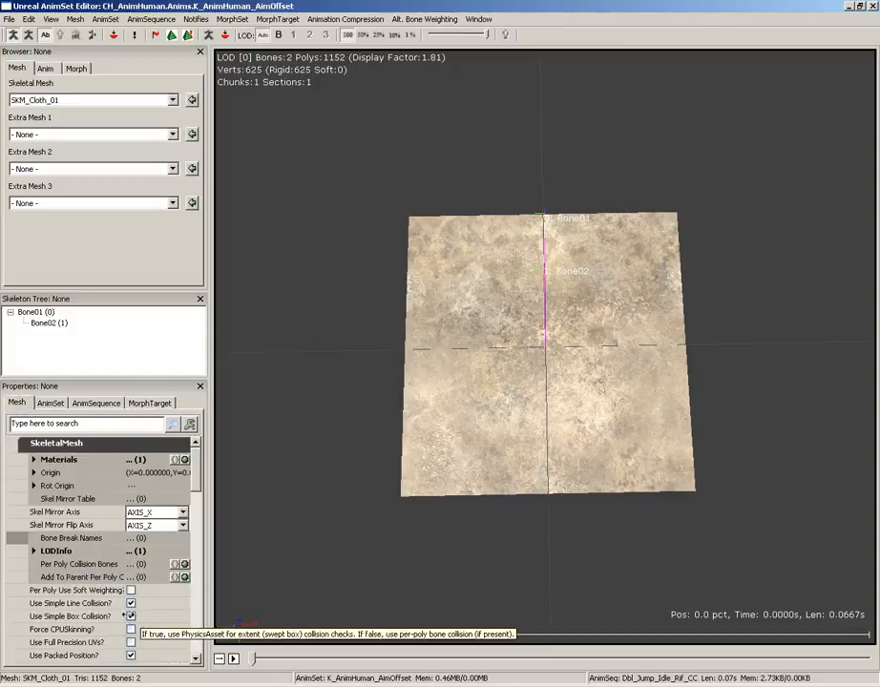
{"action": "left_click", "coordinate": [131, 631]}
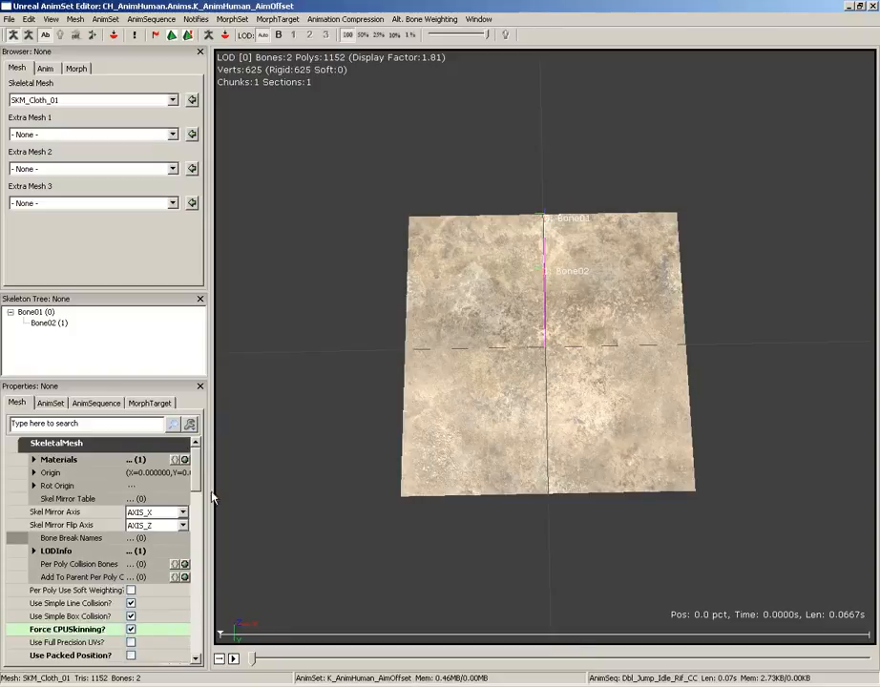
{"action": "scroll", "coordinate": [198, 479], "scroll_direction": "down", "scroll_amount": 3}
{"action": "scroll", "coordinate": [198, 479], "scroll_direction": "down", "scroll_amount": 7}
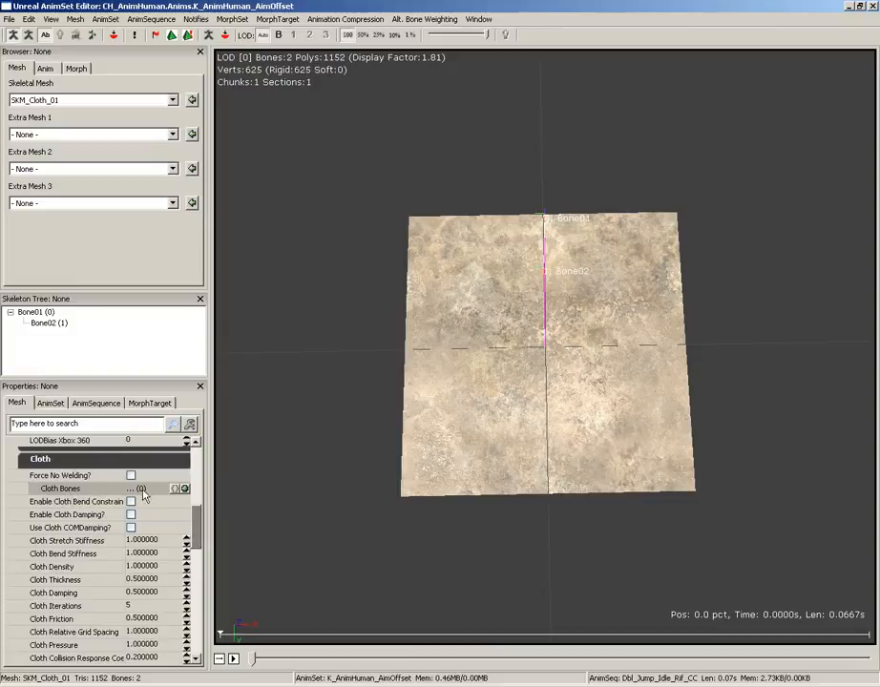
{"action": "left_click", "coordinate": [185, 489]}
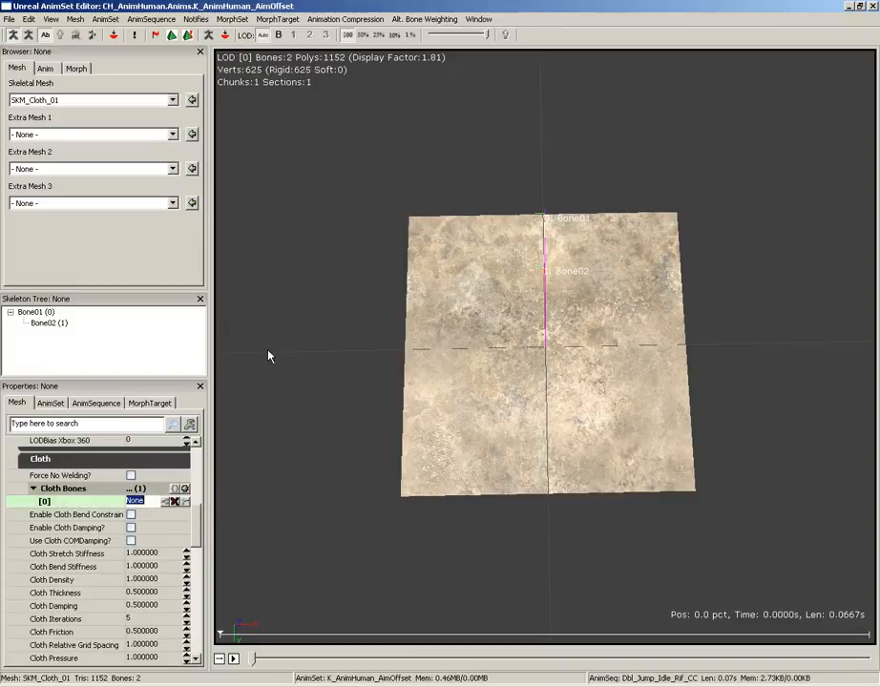
{"action": "type", "text": "Bone"}
{"action": "key", "text": "Return"}
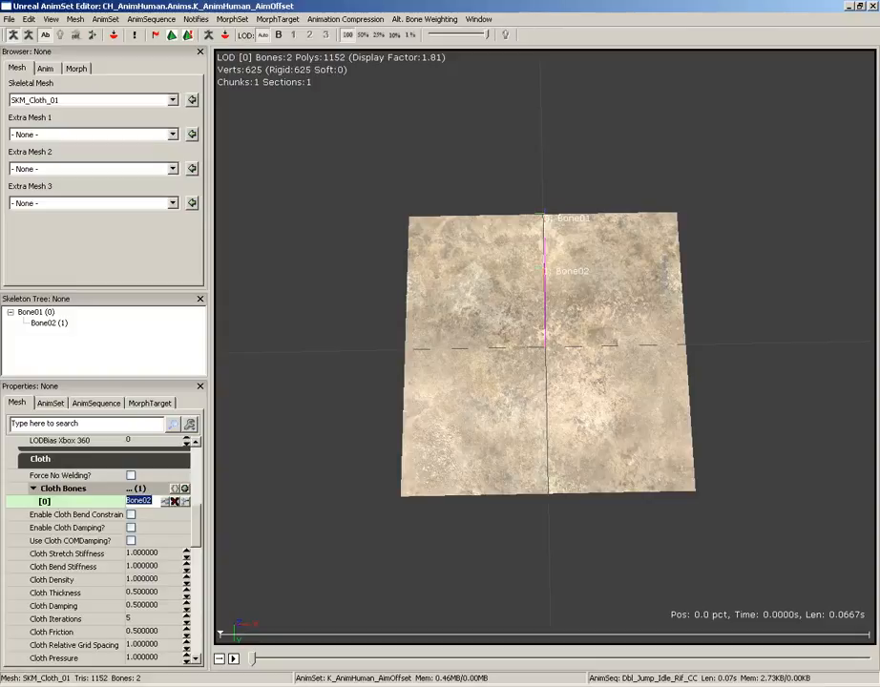
Enable cloth bend constraints and set the Cloth Bend Stiffness to 0.5
{"action": "left_click", "coordinate": [132, 516]}
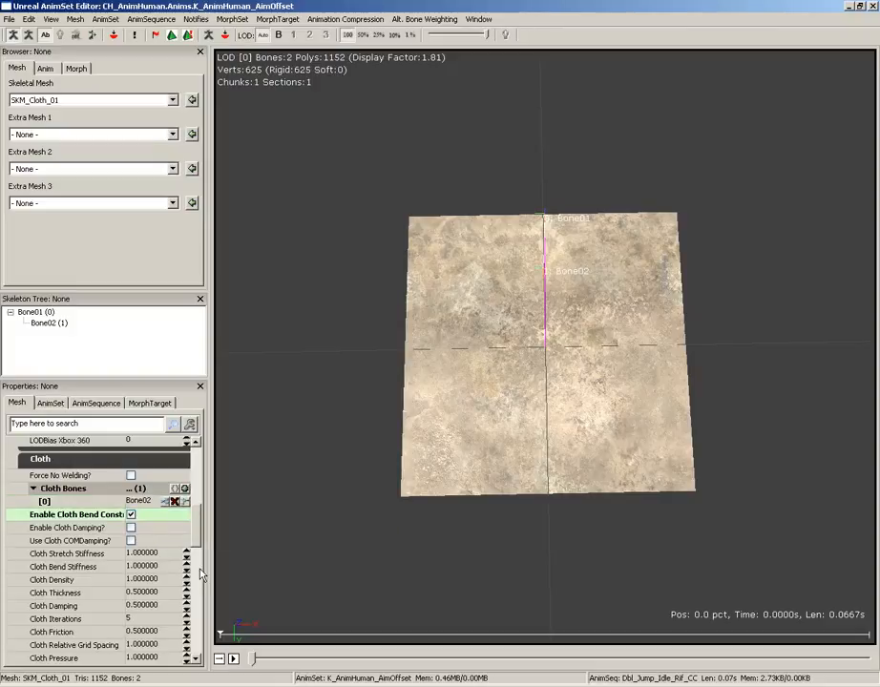
{"action": "left_click", "coordinate": [153, 567]}
{"action": "type", "text": "0.5"}
{"action": "key", "text": "Return"}
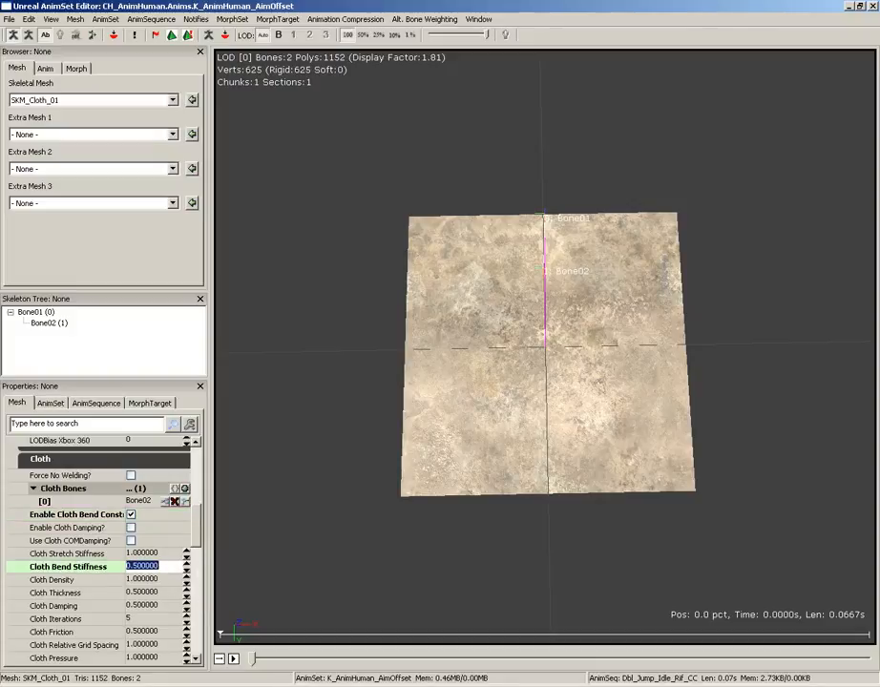
Set the Cloth Thickness to 1 and the Cloth Damping to 0
{"action": "left_click", "coordinate": [155, 592]}
{"action": "type", "text": "1"}
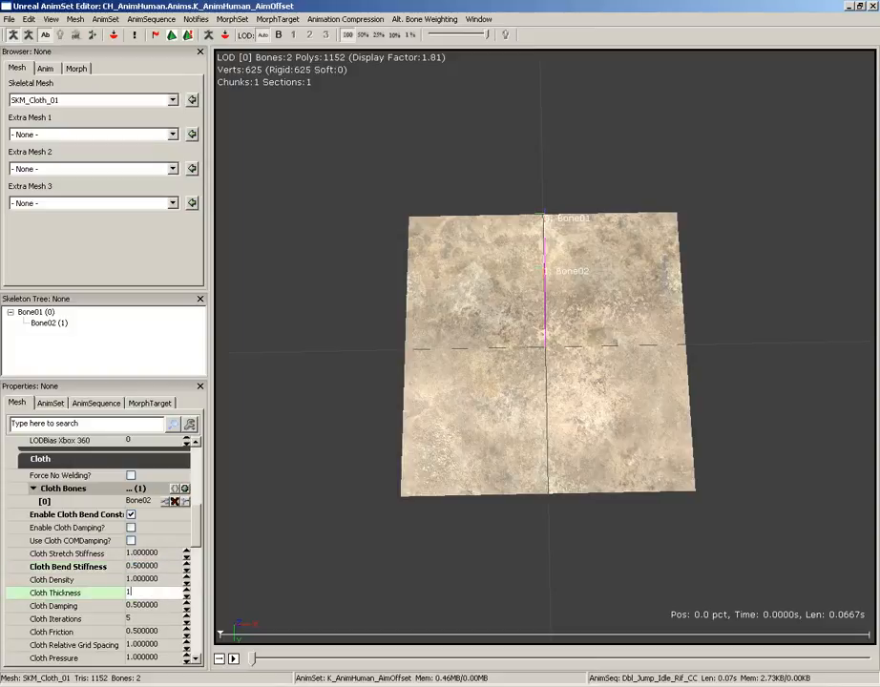
{"action": "key", "text": "Return"}
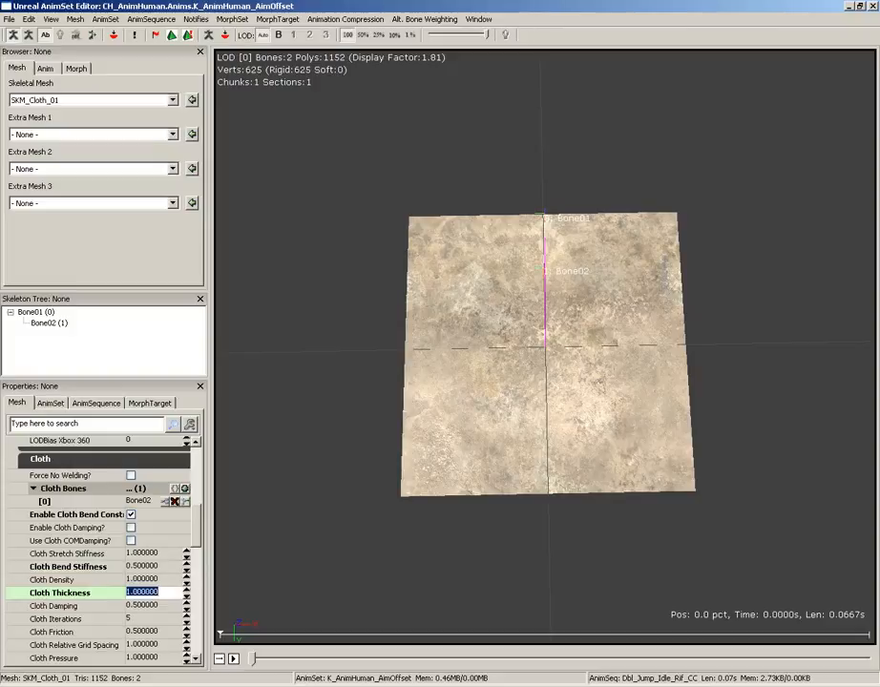
{"action": "left_click", "coordinate": [153, 605]}
{"action": "type", "text": "0"}
{"action": "key", "text": "Return"}
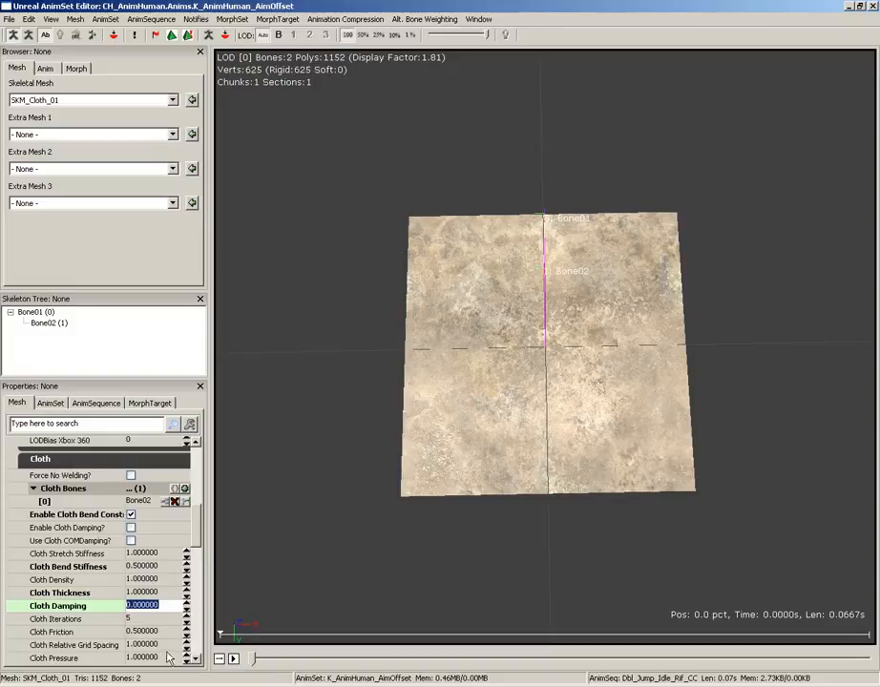
Enable cloth tearing for the mesh and set the Cloth Tear Factor to 2
{"action": "left_click_drag", "start_coordinate": [198, 529], "coordinate": [197, 578]}
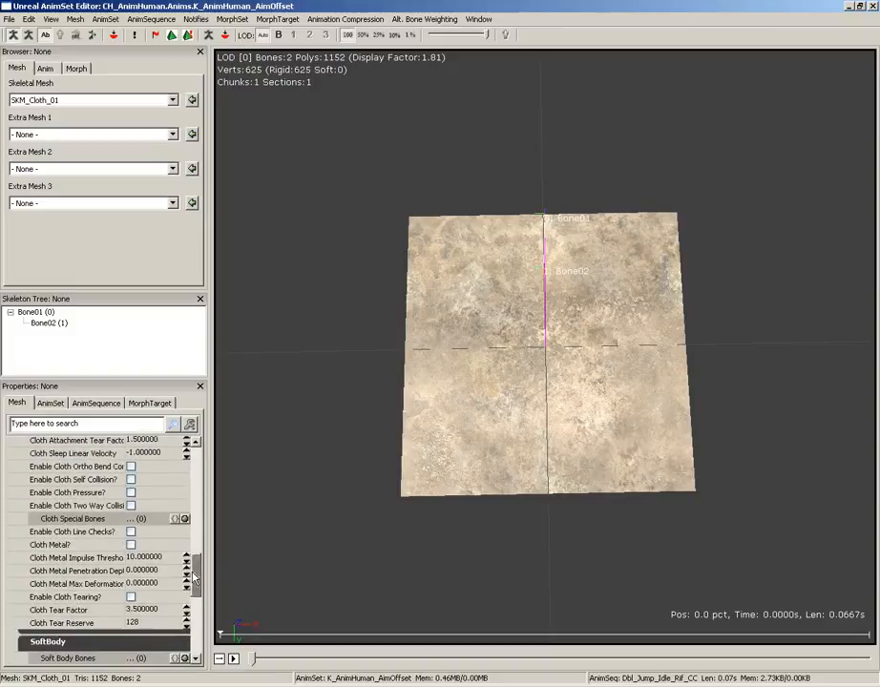
{"action": "left_click", "coordinate": [130, 596]}
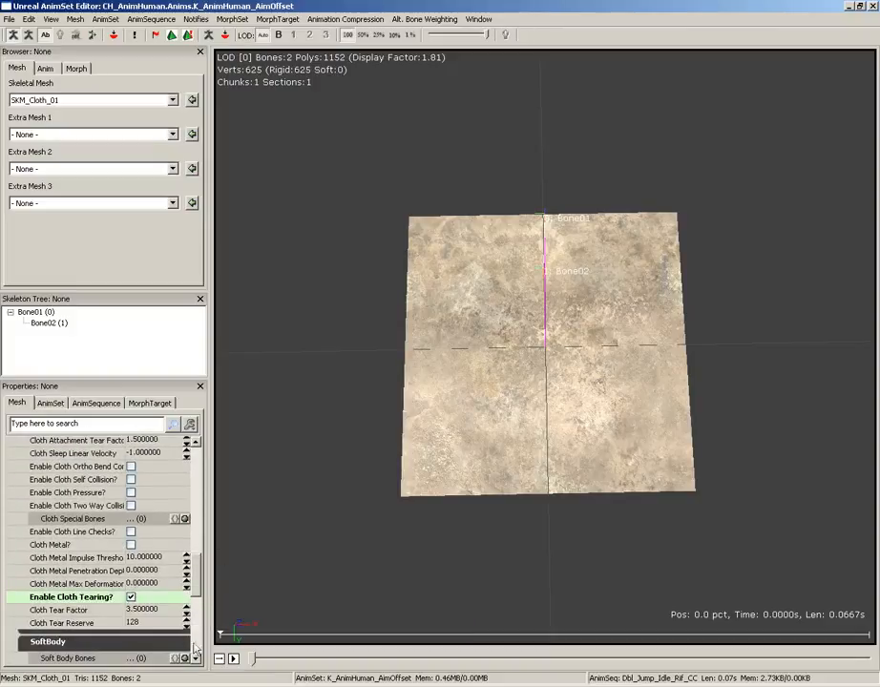
{"action": "left_click", "coordinate": [143, 609]}
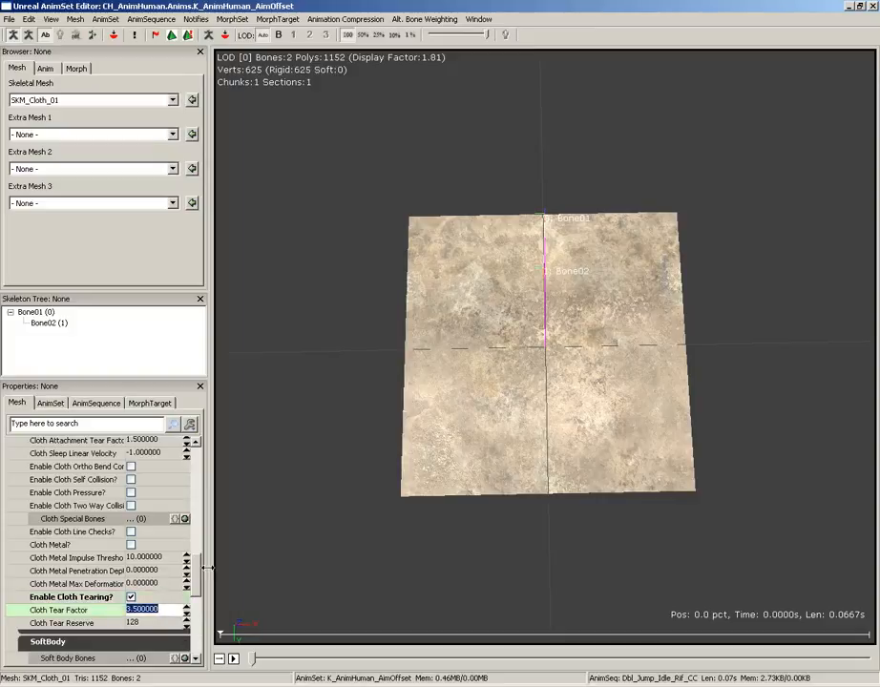
{"action": "type", "text": "2"}
{"action": "key", "text": "Return"}
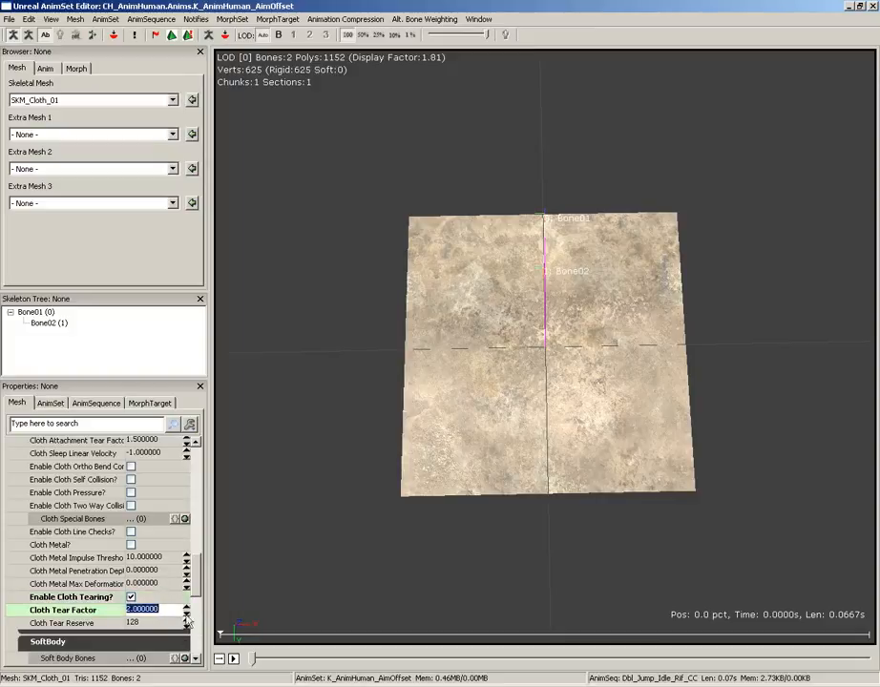
Turn on the cloth simulation in the preview and examine how the hanging cloth moves from several angles
{"action": "scroll", "coordinate": [198, 580], "scroll_direction": "up", "scroll_amount": 2}
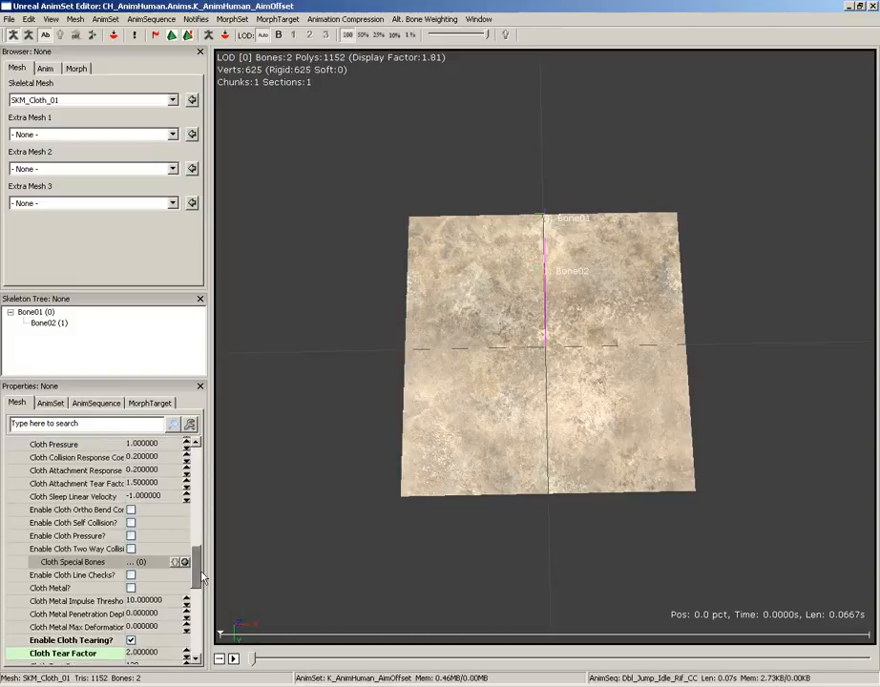
{"action": "scroll", "coordinate": [200, 576], "scroll_direction": "up", "scroll_amount": 8}
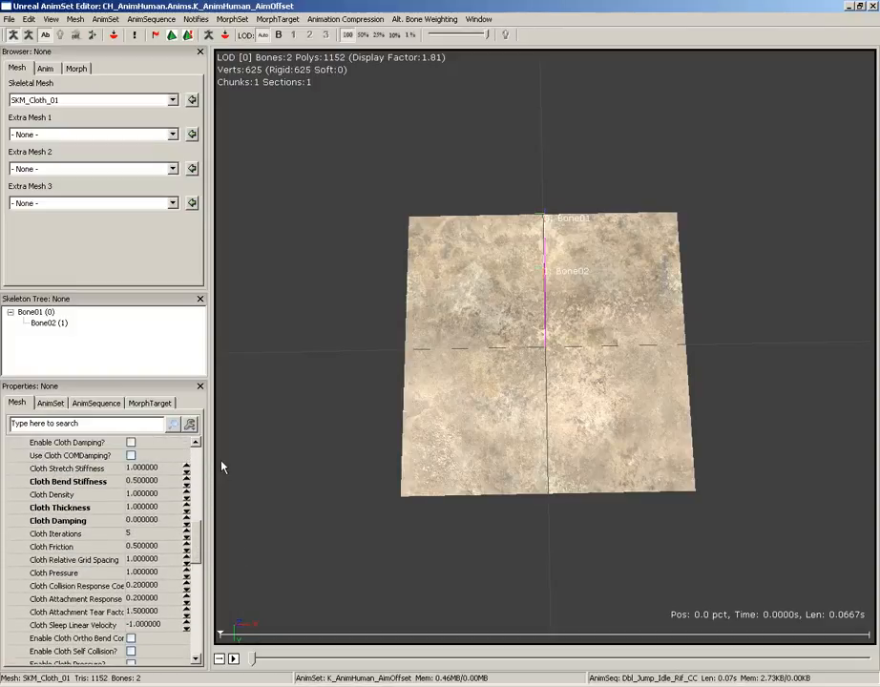
{"action": "left_click_drag", "start_coordinate": [220, 467], "coordinate": [294, 448]}
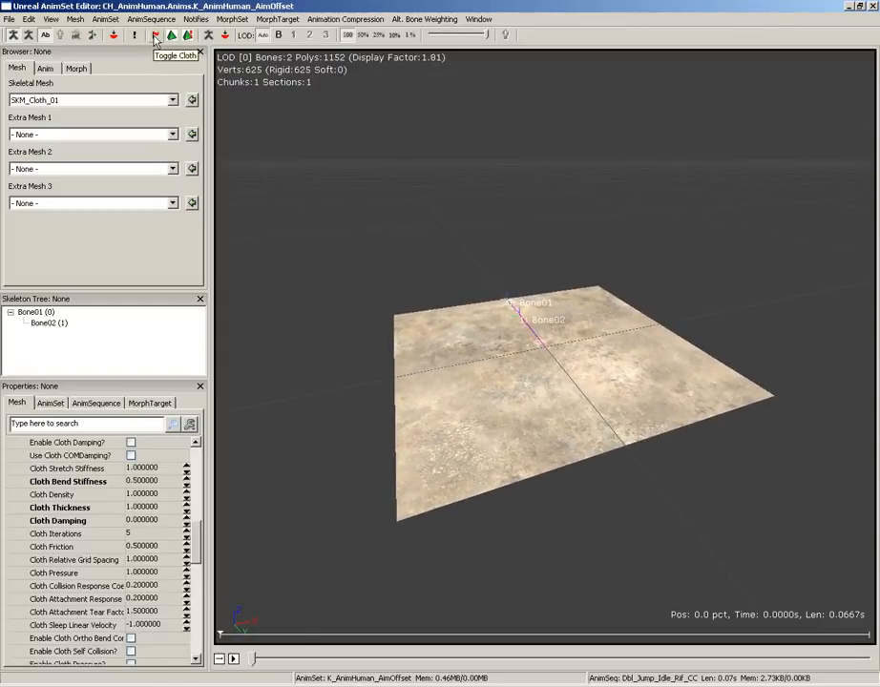
{"action": "left_click", "coordinate": [155, 38]}
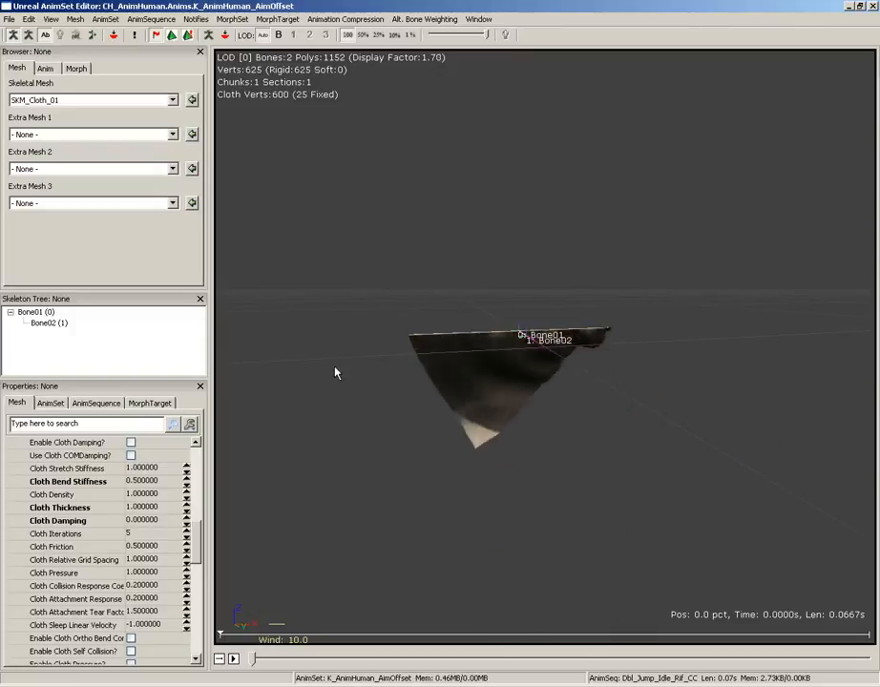
{"action": "left_click_drag", "start_coordinate": [344, 375], "coordinate": [367, 420]}
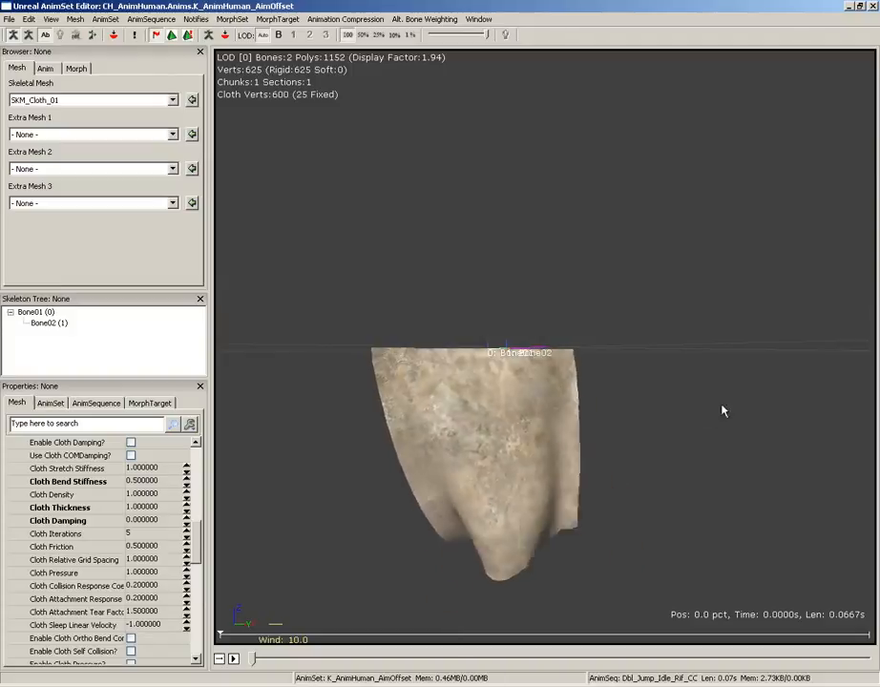
{"action": "left_click_drag", "start_coordinate": [723, 406], "coordinate": [731, 405]}
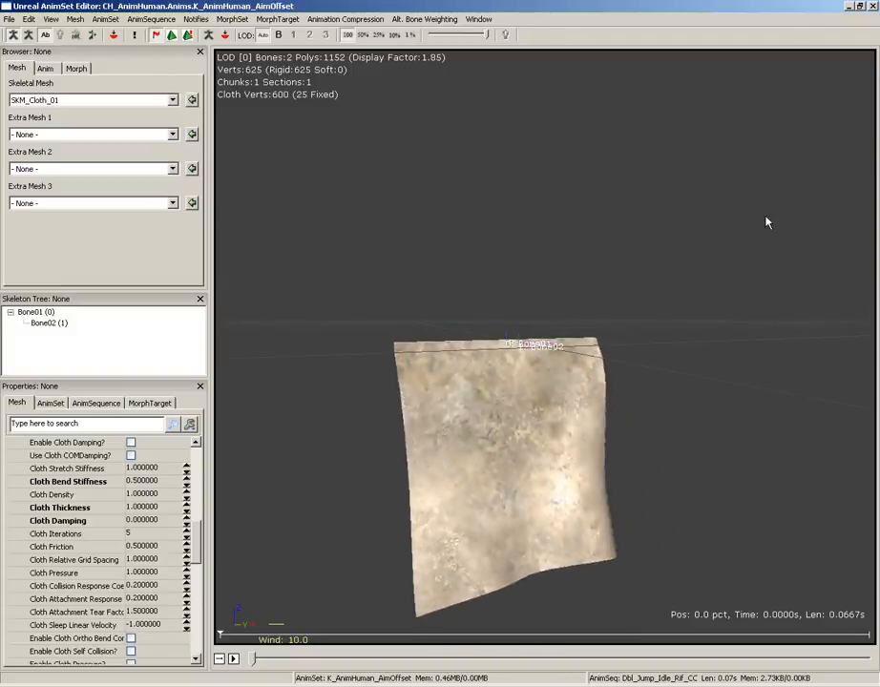
Close the AnimSet Editor and save the physics_assets package containing SKM_Cloth_01
{"action": "left_click", "coordinate": [872, 6]}
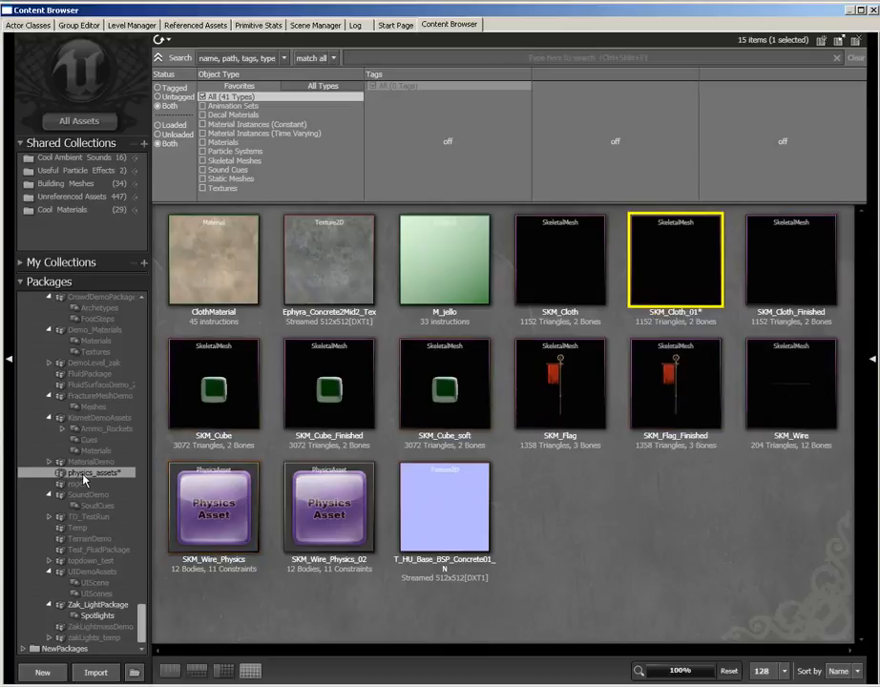
{"action": "key", "text": "ctrl+s"}
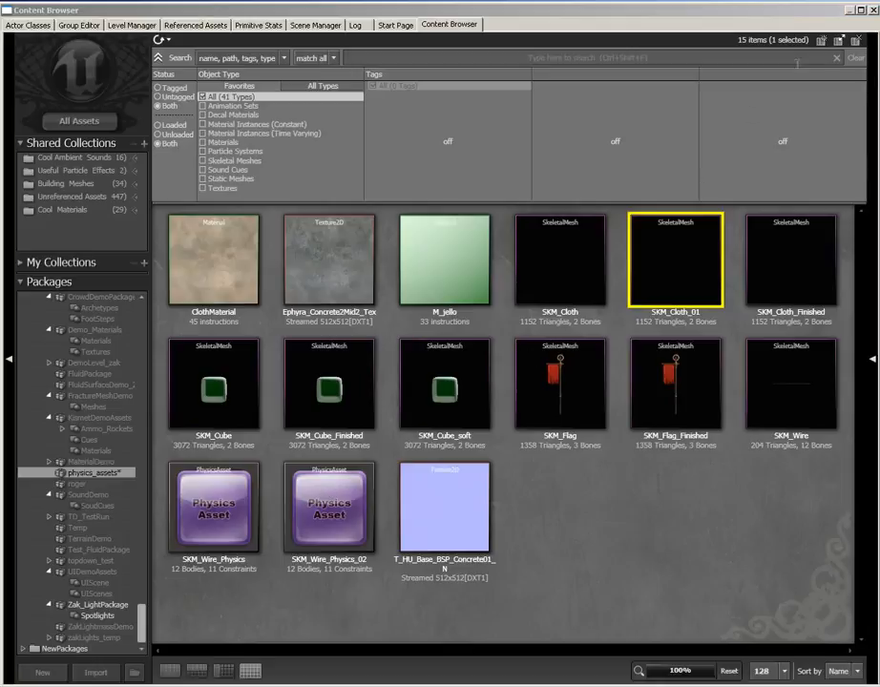
Close the Content Browser and add SKM_Cloth_01 to the level as a SkeletalMesh actor on the right-hand crate shelf
{"action": "left_click", "coordinate": [872, 8]}
{"action": "right_click_drag", "start_coordinate": [495, 411], "coordinate": [177, 320]}
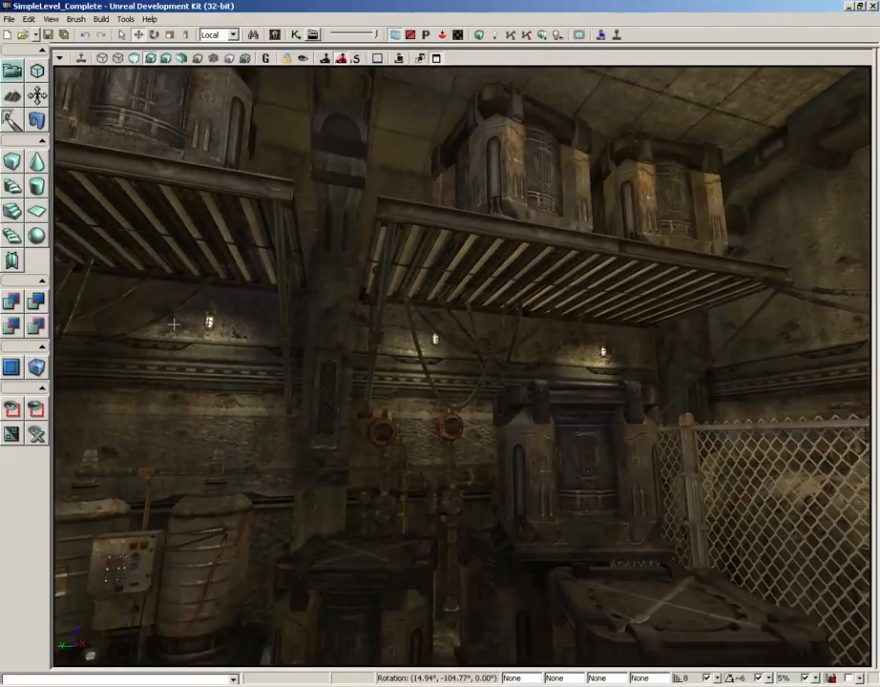
{"action": "right_click", "coordinate": [495, 227]}
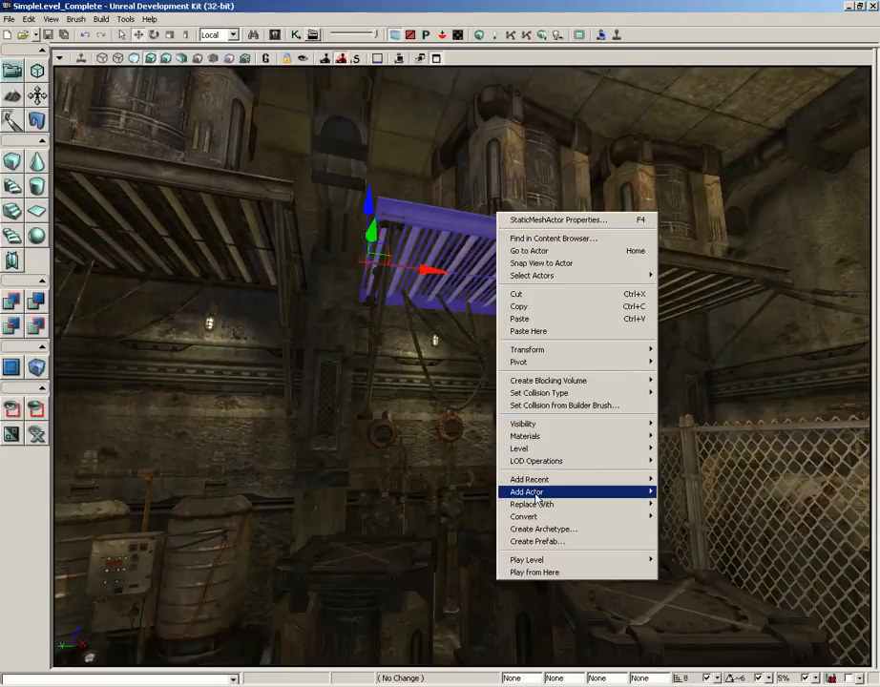
{"action": "mouse_move", "coordinate": [539, 494]}
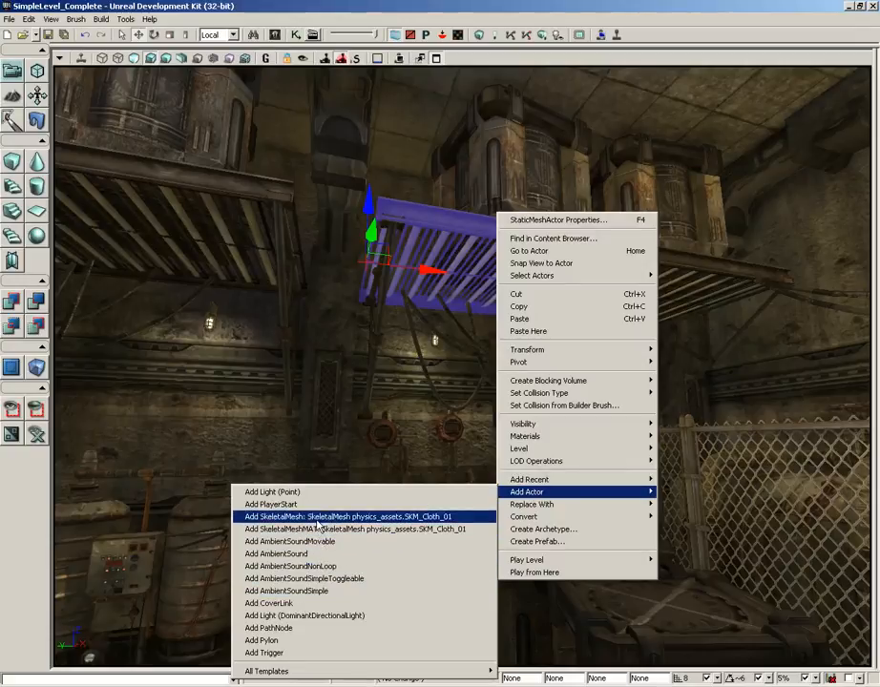
{"action": "left_click", "coordinate": [317, 523]}
Move the cloth actor out from the shelf into the open space in front of it
{"action": "left_click_drag", "start_coordinate": [501, 337], "coordinate": [583, 338]}
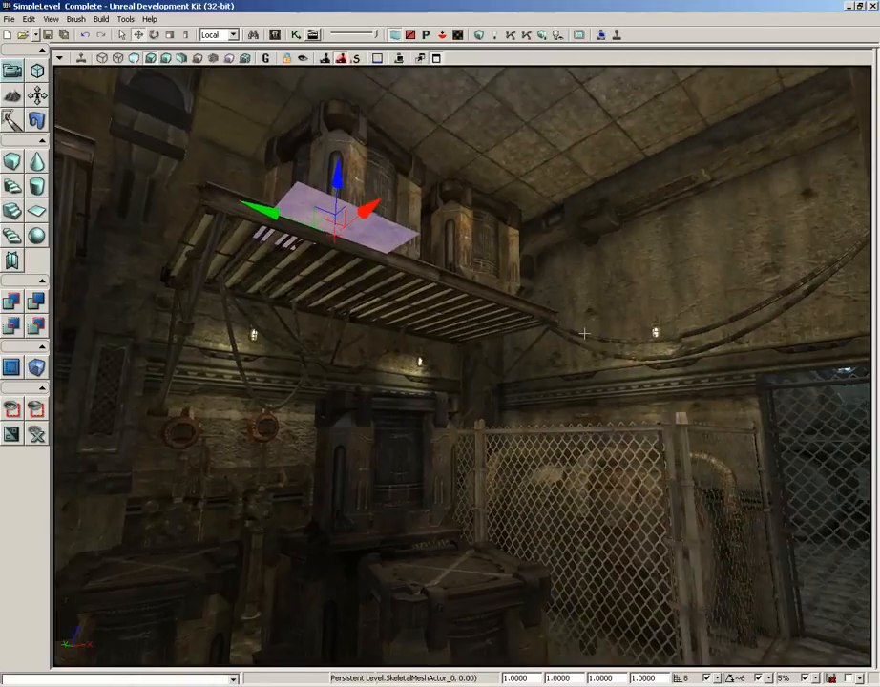
{"action": "left_click_drag", "start_coordinate": [365, 211], "coordinate": [393, 203]}
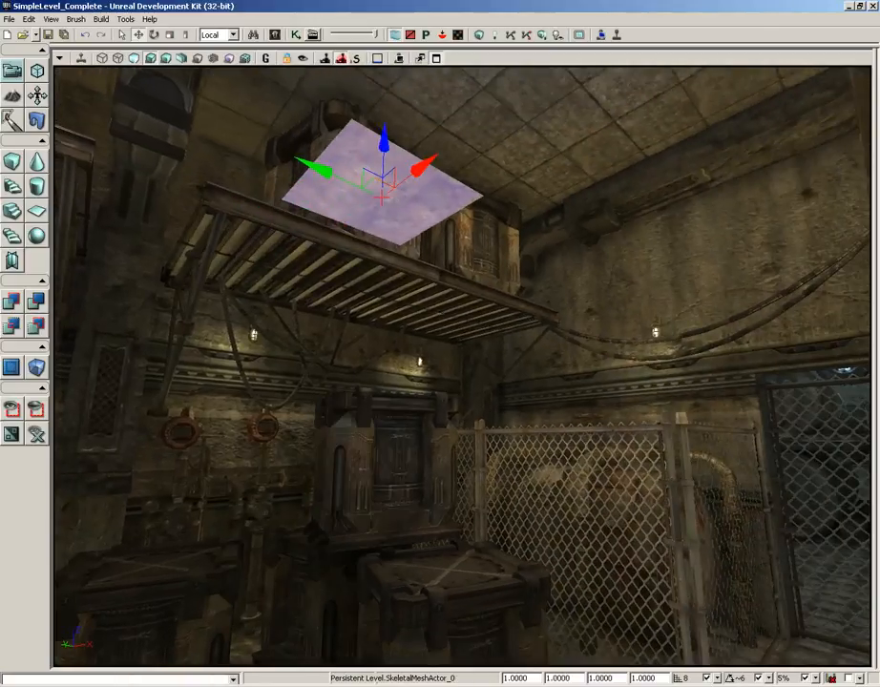
{"action": "left_click_drag", "start_coordinate": [376, 339], "coordinate": [425, 326]}
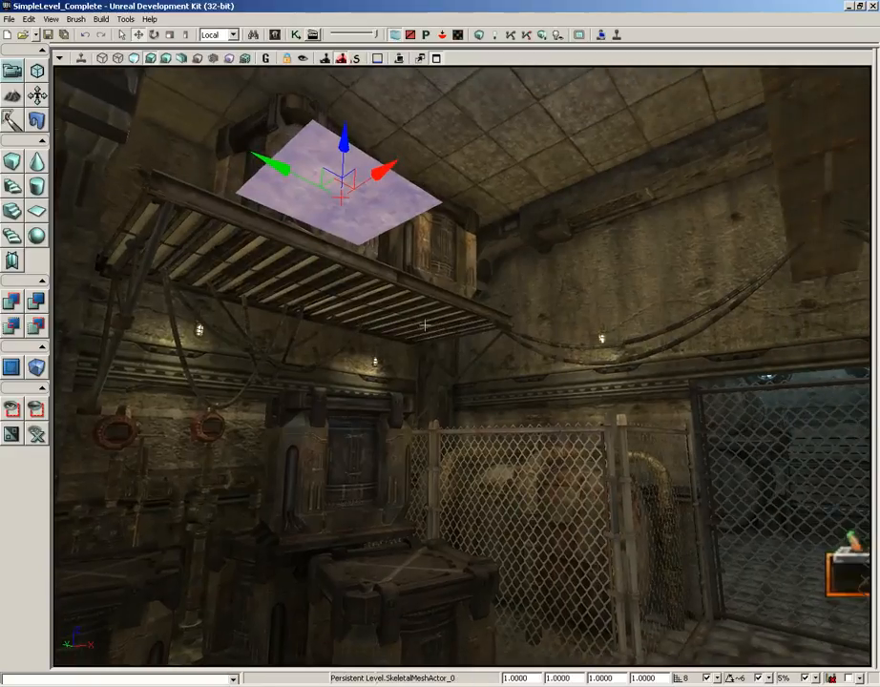
{"action": "right_click_drag", "start_coordinate": [437, 340], "coordinate": [422, 283]}
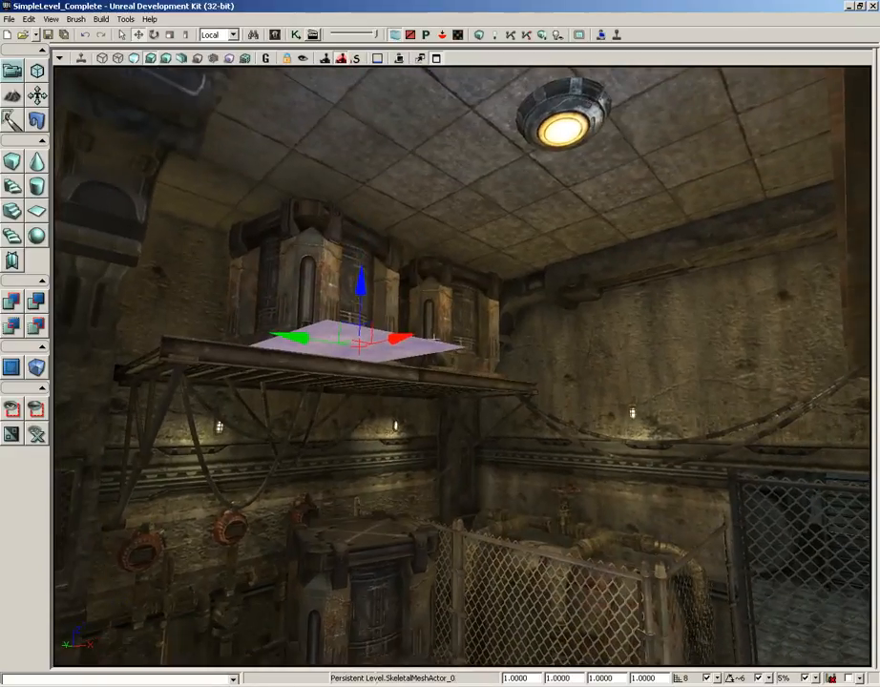
Rotate the cloth actor a quarter turn about its vertical axis
{"action": "key", "text": "space"}
{"action": "mouse_move", "coordinate": [486, 350]}
{"action": "right_mouse_down"}
{"action": "mouse_move", "coordinate": [486, 338]}
{"action": "mouse_move", "coordinate": [495, 369]}
{"action": "right_mouse_up"}
{"action": "left_click_drag", "start_coordinate": [495, 370], "coordinate": [470, 281]}
{"action": "right_click_drag", "start_coordinate": [471, 282], "coordinate": [467, 318]}
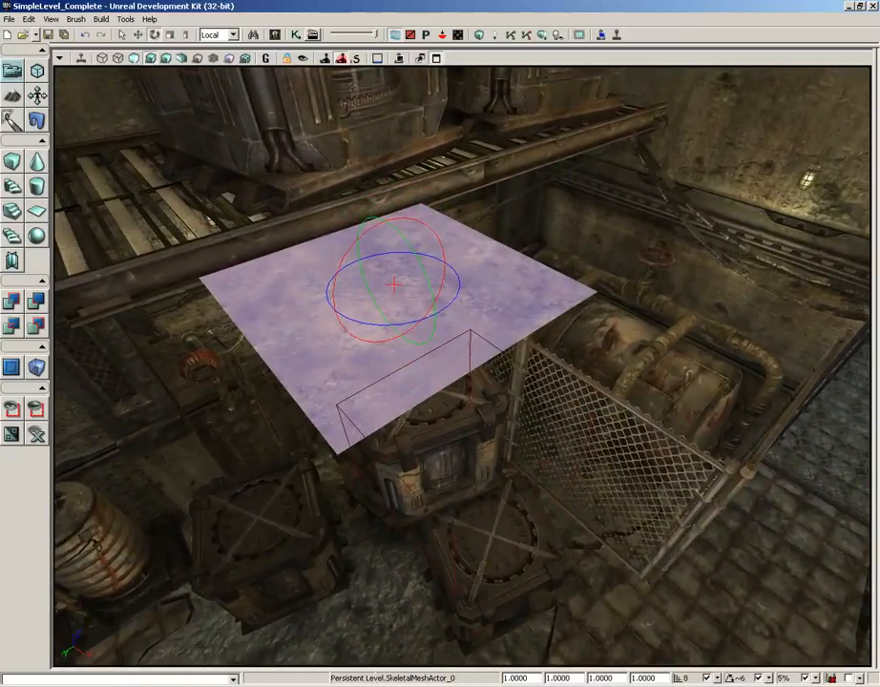
{"action": "left_click_drag", "start_coordinate": [451, 302], "coordinate": [132, 302]}
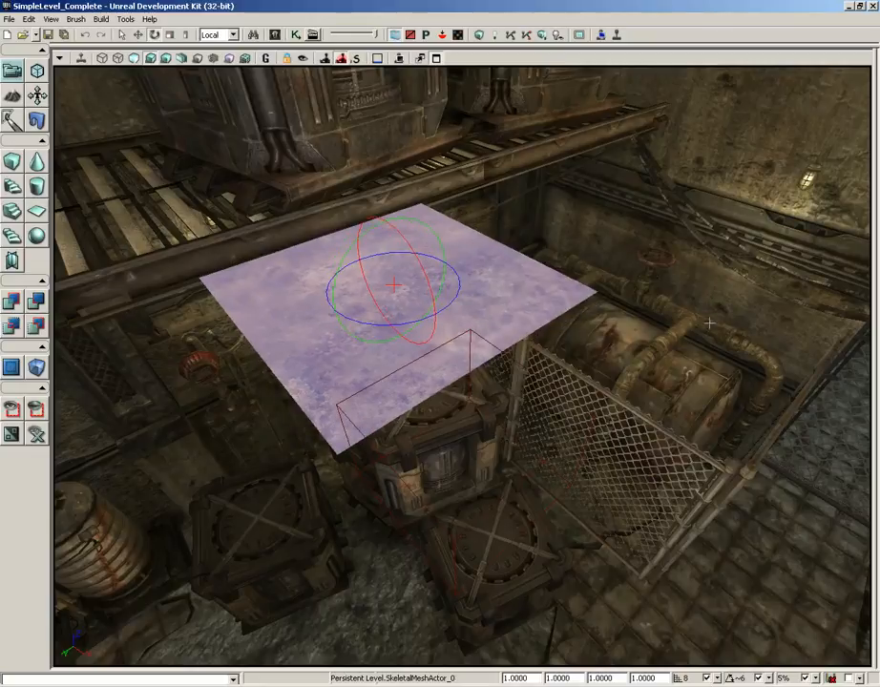
Enable Cloth Awake On Startup and Enable Cloth Simulation in the cloth actor's Skeletal Mesh Component properties
{"action": "left_click_drag", "start_coordinate": [462, 366], "coordinate": [548, 329]}
{"action": "middle_click_drag", "start_coordinate": [622, 409], "coordinate": [628, 408]}
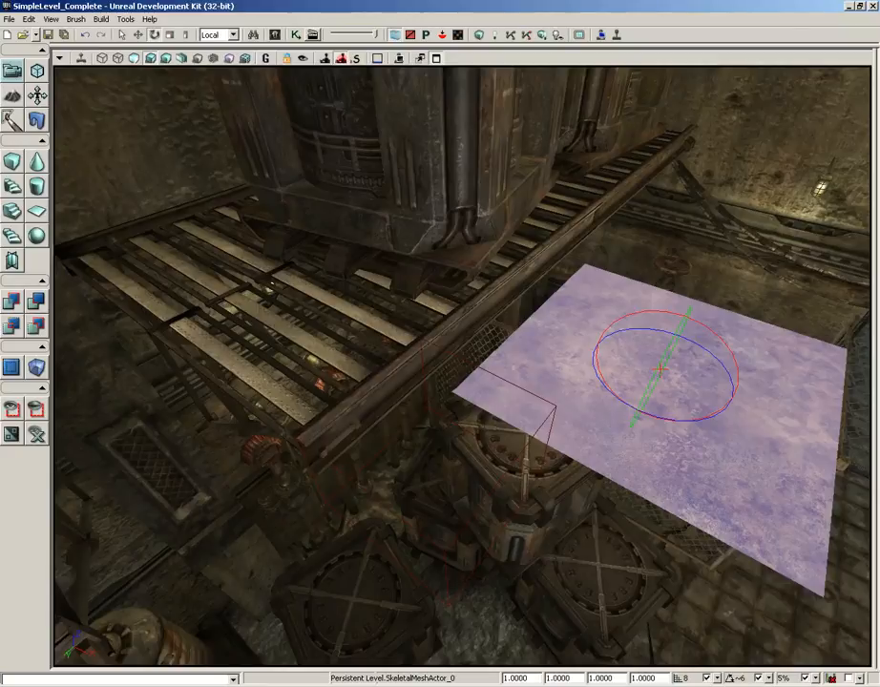
{"action": "double_click", "coordinate": [702, 505]}
{"action": "right_click_drag", "start_coordinate": [462, 565], "coordinate": [636, 361]}
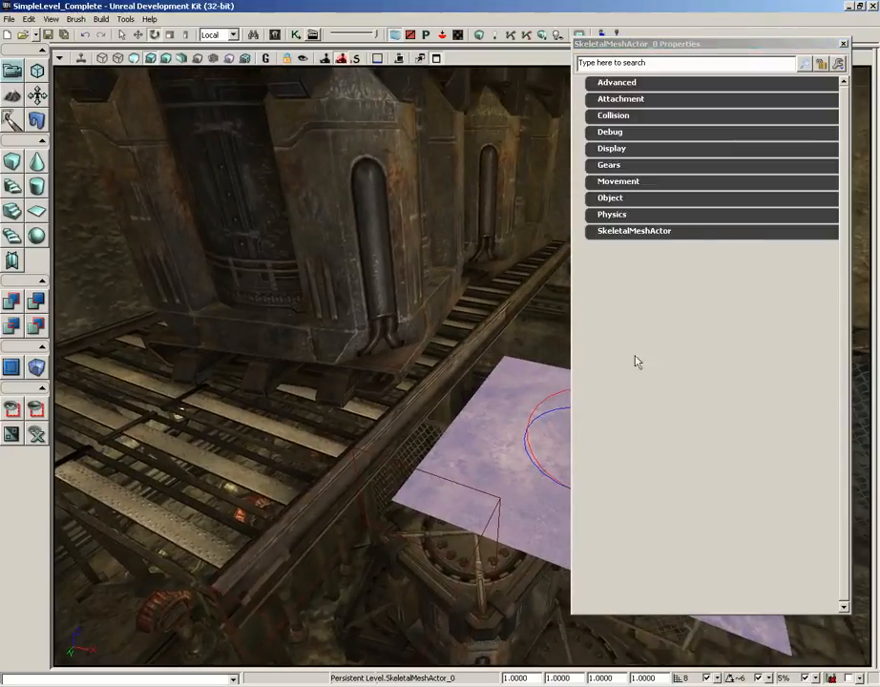
{"action": "left_click", "coordinate": [625, 233]}
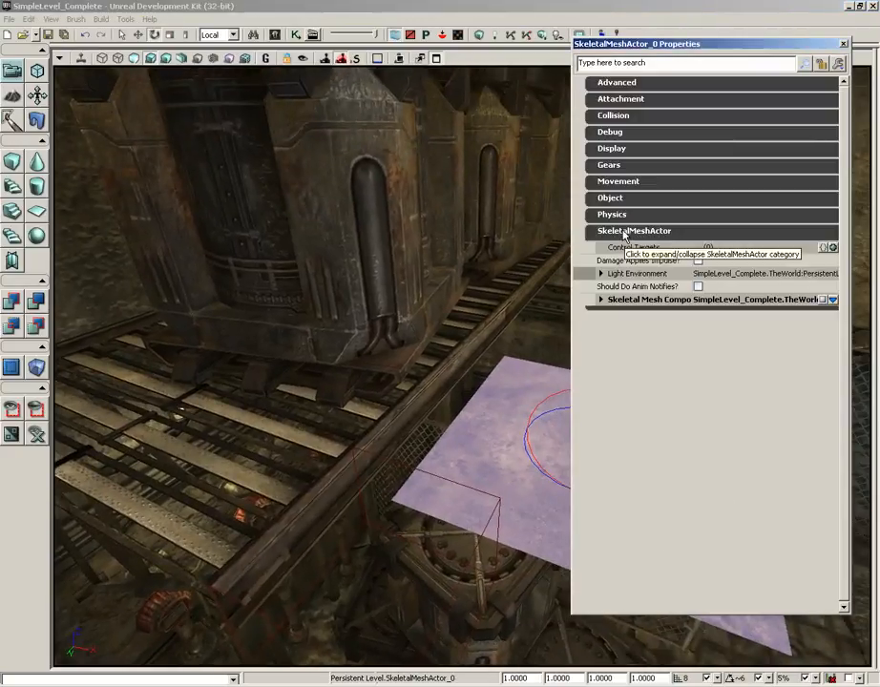
{"action": "left_click", "coordinate": [600, 300]}
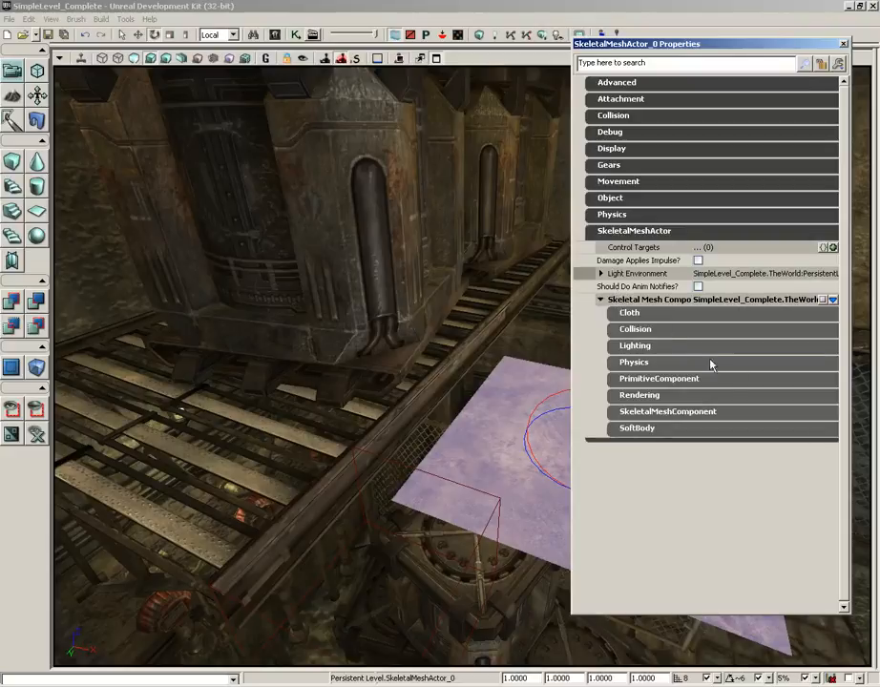
{"action": "left_click", "coordinate": [630, 314]}
{"action": "left_click_drag", "start_coordinate": [416, 407], "coordinate": [479, 422]}
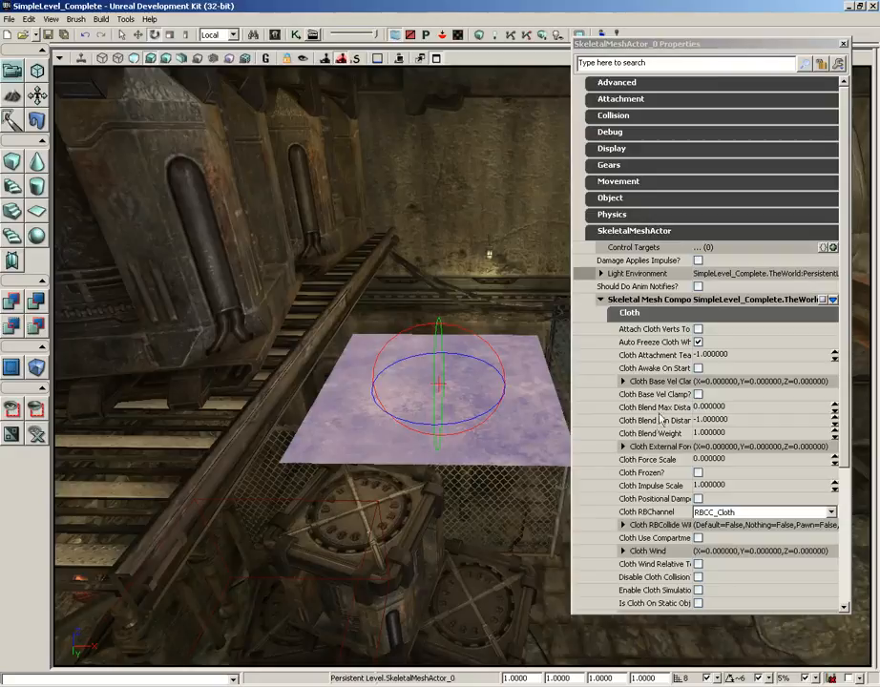
{"action": "left_click", "coordinate": [692, 369]}
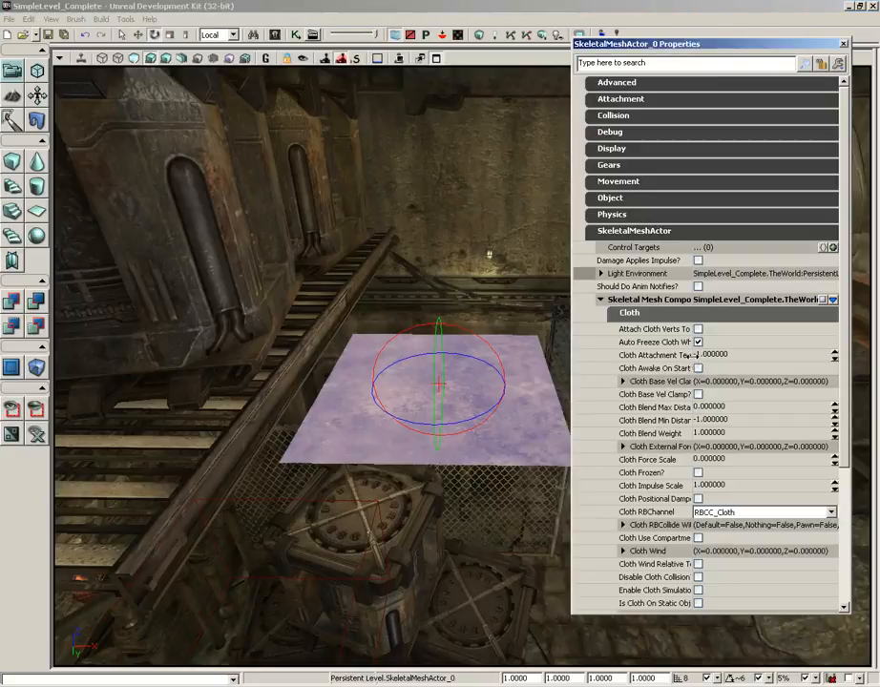
{"action": "left_click_drag", "start_coordinate": [692, 354], "coordinate": [735, 355]}
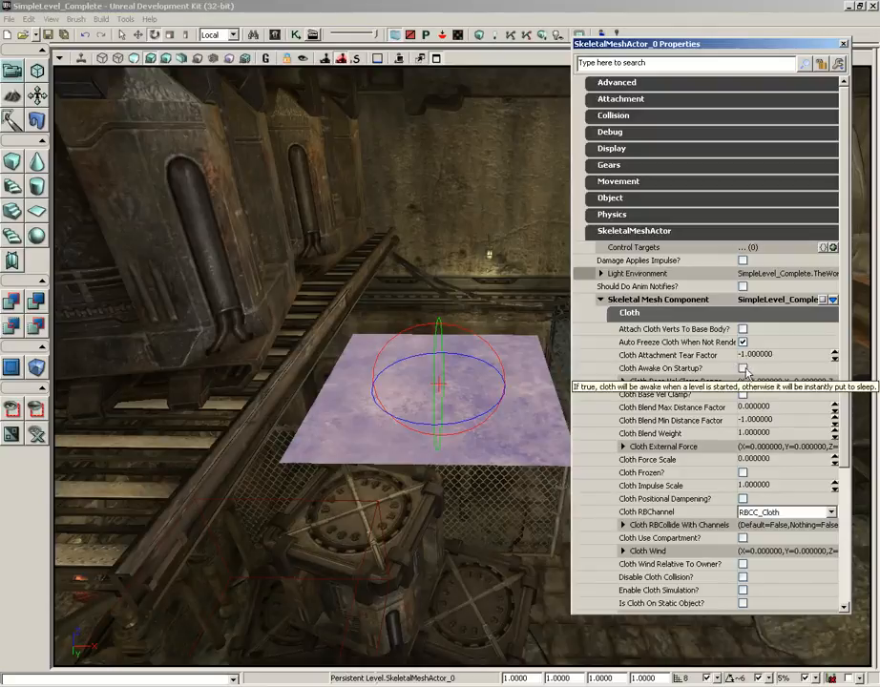
{"action": "left_click", "coordinate": [743, 367]}
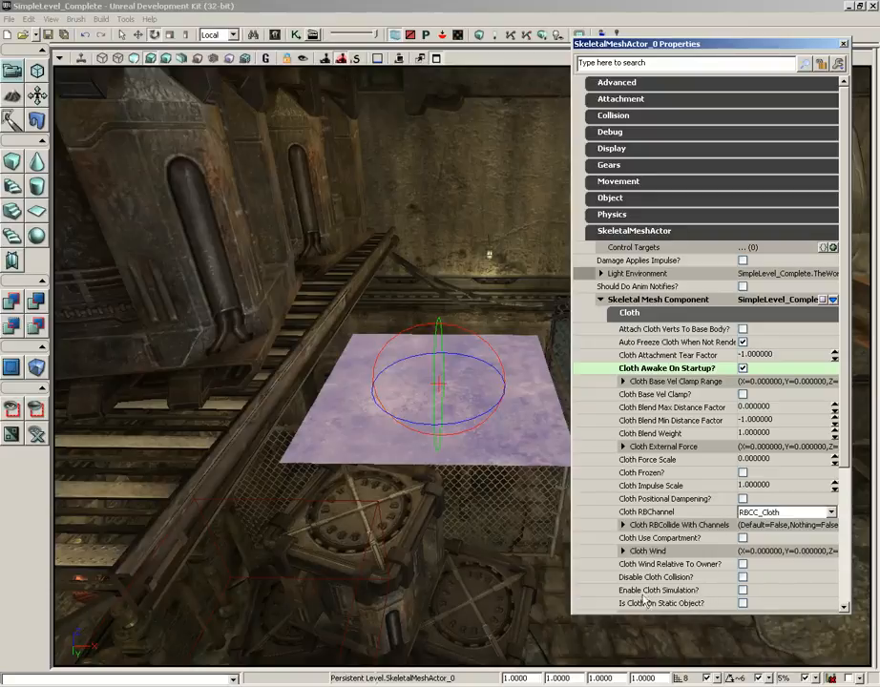
{"action": "left_click", "coordinate": [743, 592]}
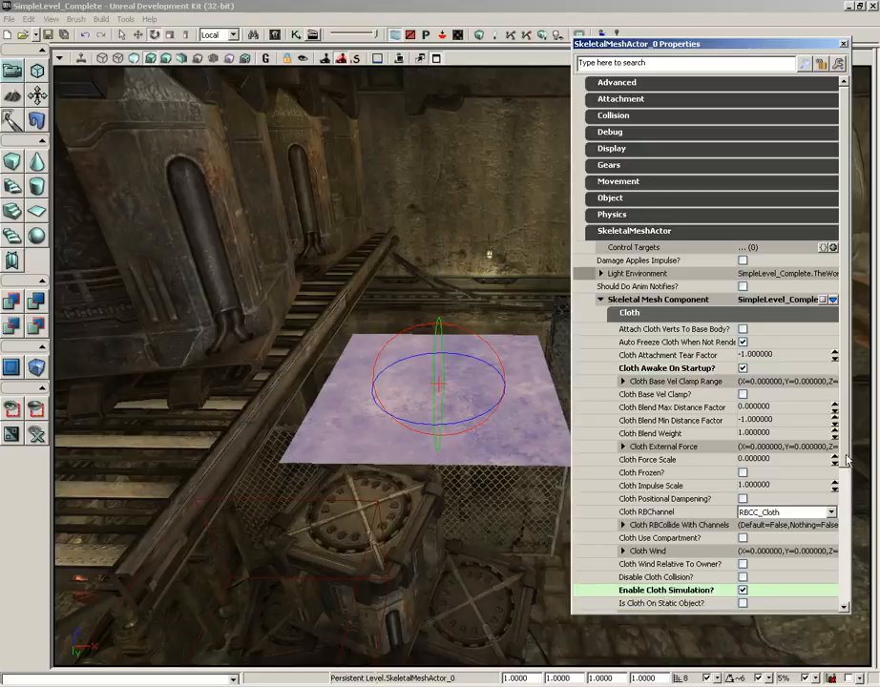
Set the cloth to collide with the Default and Gameplay Physics channels and close its properties
{"action": "scroll", "coordinate": [830, 474], "scroll_direction": "down", "scroll_amount": 3}
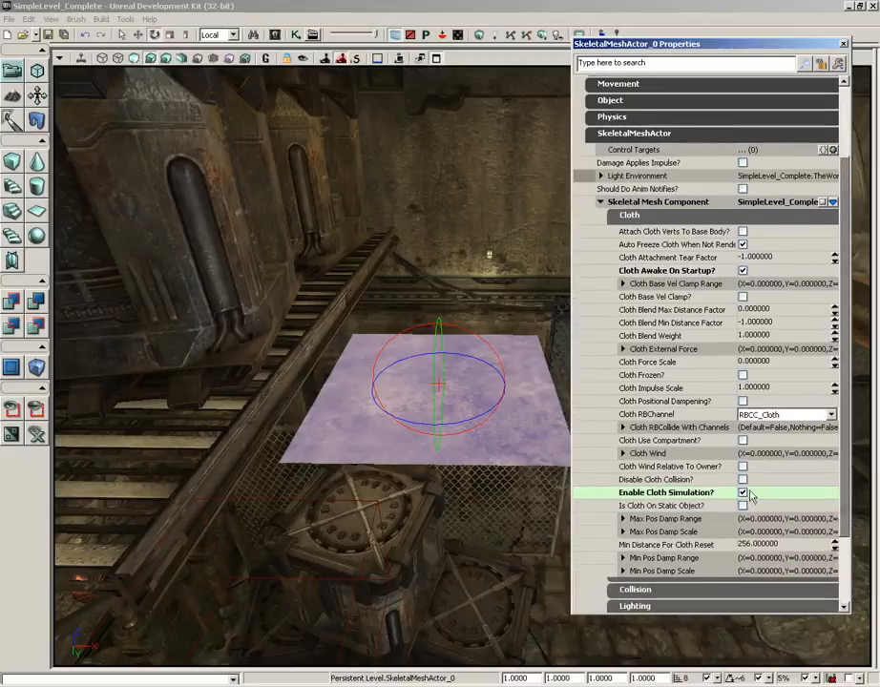
{"action": "left_click", "coordinate": [625, 427]}
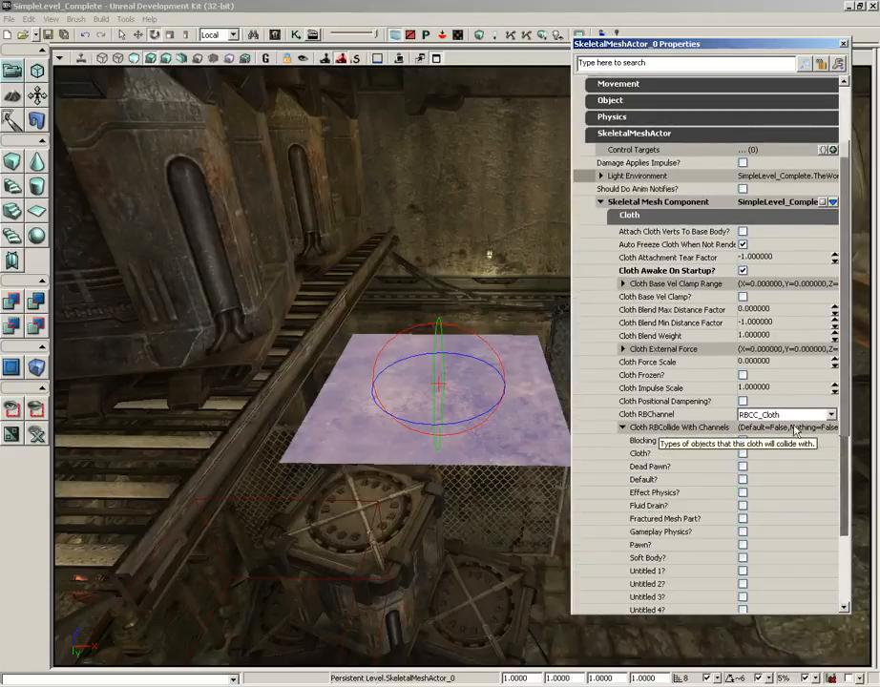
{"action": "scroll", "coordinate": [736, 396], "scroll_direction": "down", "scroll_amount": 3}
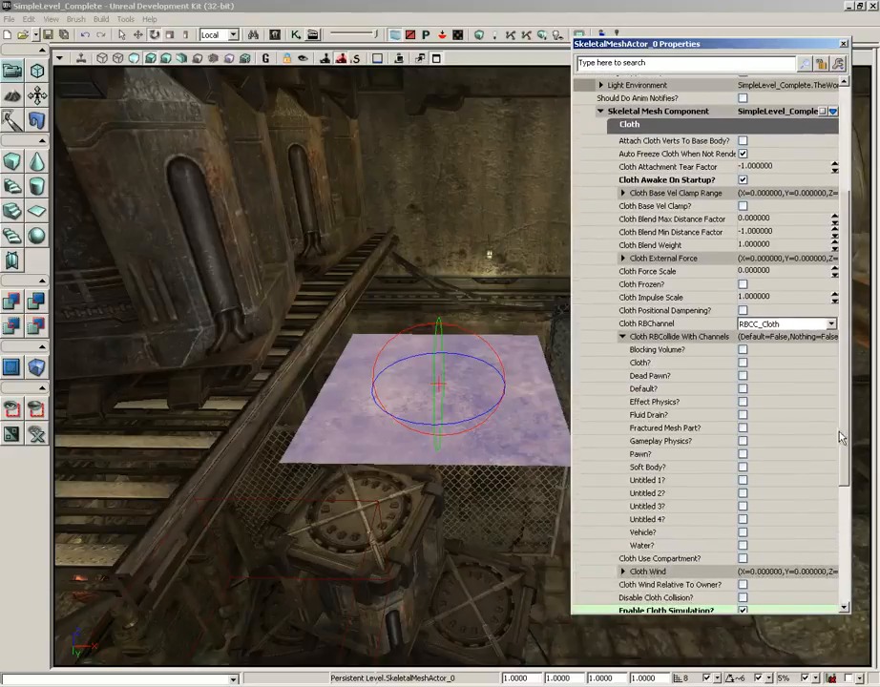
{"action": "left_click", "coordinate": [743, 388]}
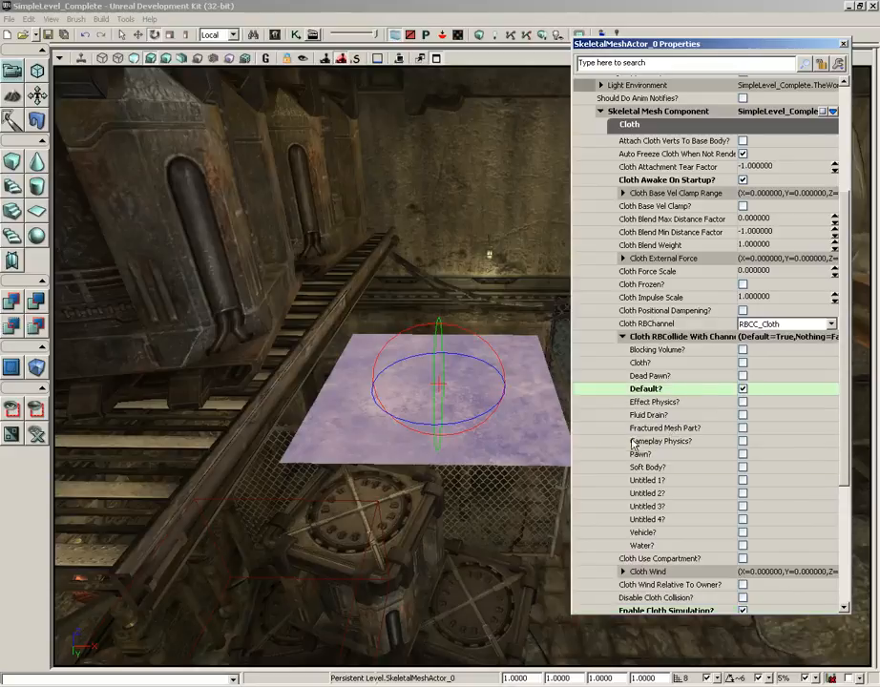
{"action": "left_click", "coordinate": [743, 441]}
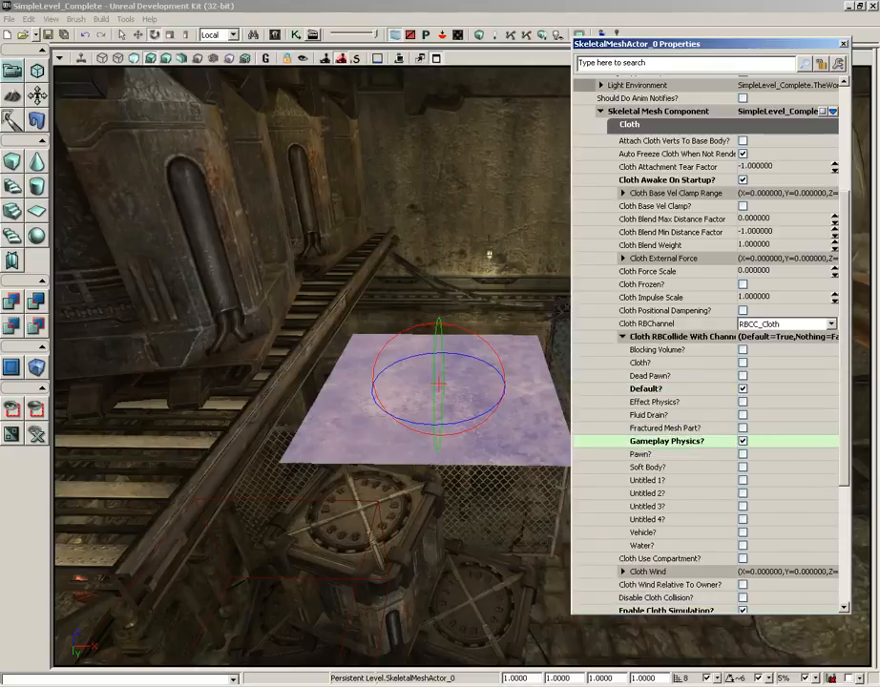
{"action": "left_click", "coordinate": [843, 44]}
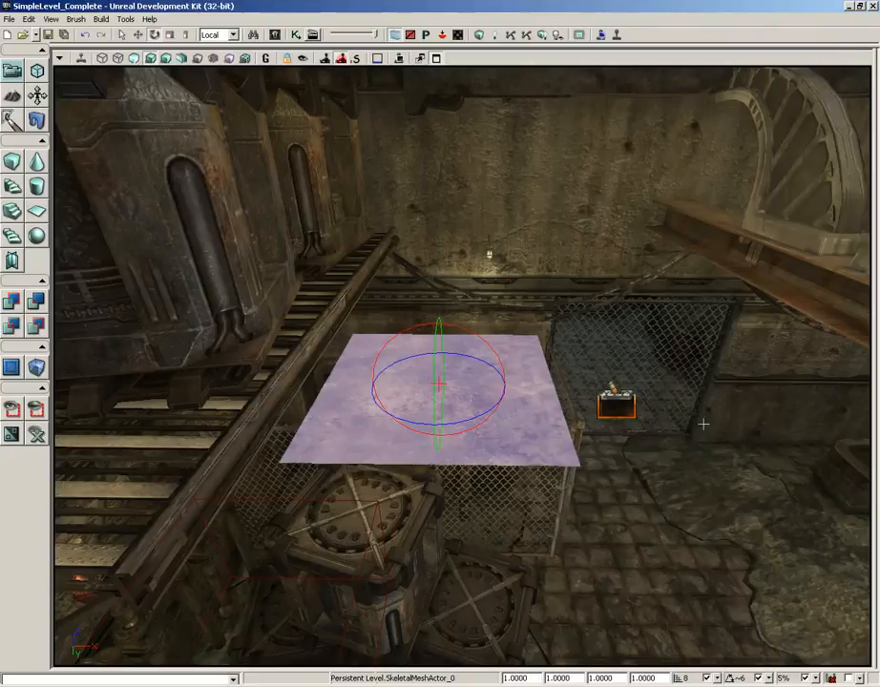
Play the level from the floor near the cloth and examine how the cloth hangs and tears, then end the play session
{"action": "right_click", "coordinate": [632, 584]}
{"action": "left_click", "coordinate": [649, 581]}
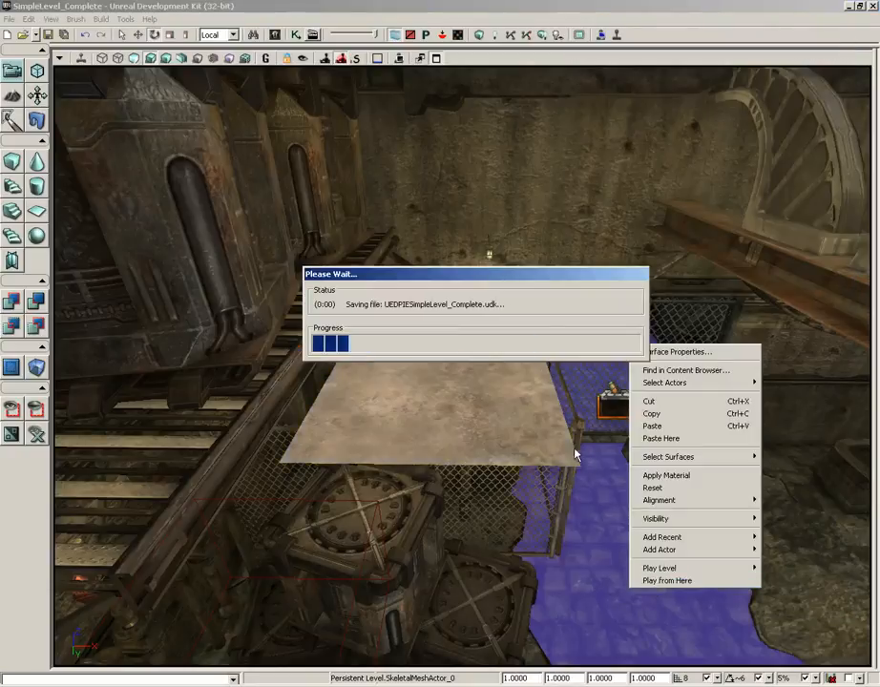
{"action": "key", "text": "a"}
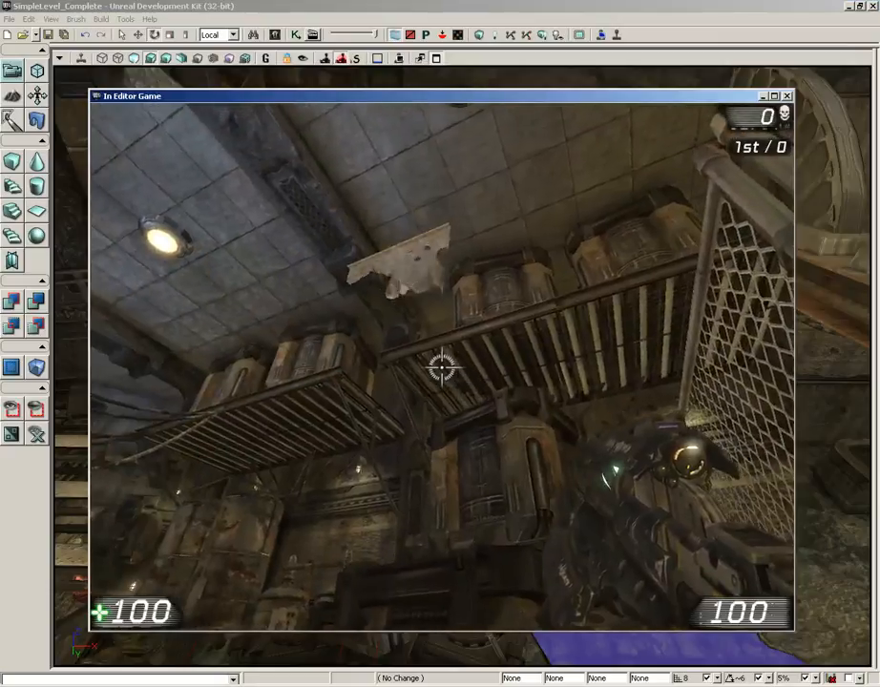
{"action": "key", "text": "a"}
{"action": "key", "text": "s"}
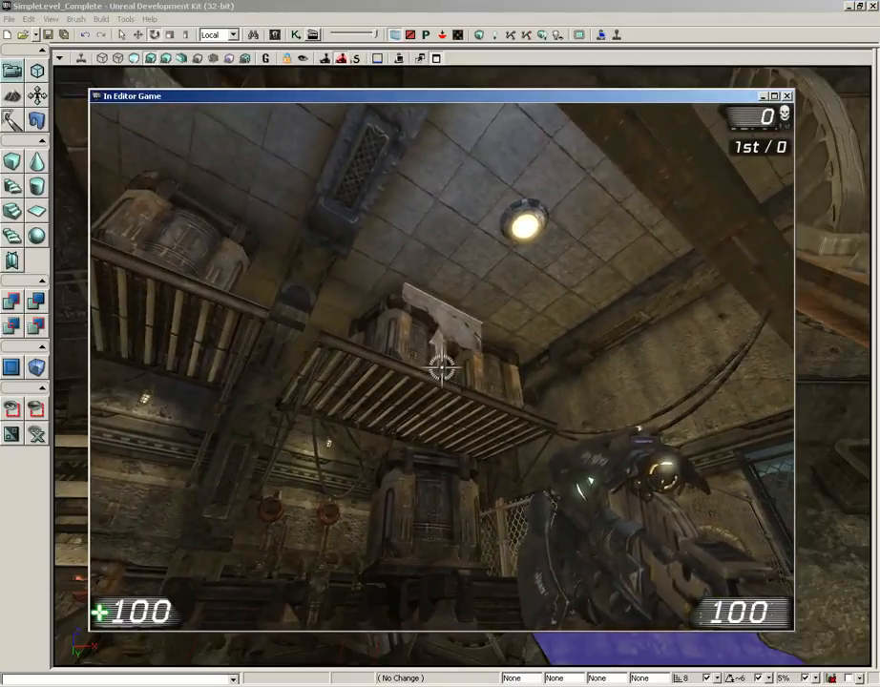
{"action": "key", "text": "Escape"}
Scale the cloth actor uniformly to about 1.83 and move it sideways clear of the shelf
{"action": "left_click", "coordinate": [477, 382]}
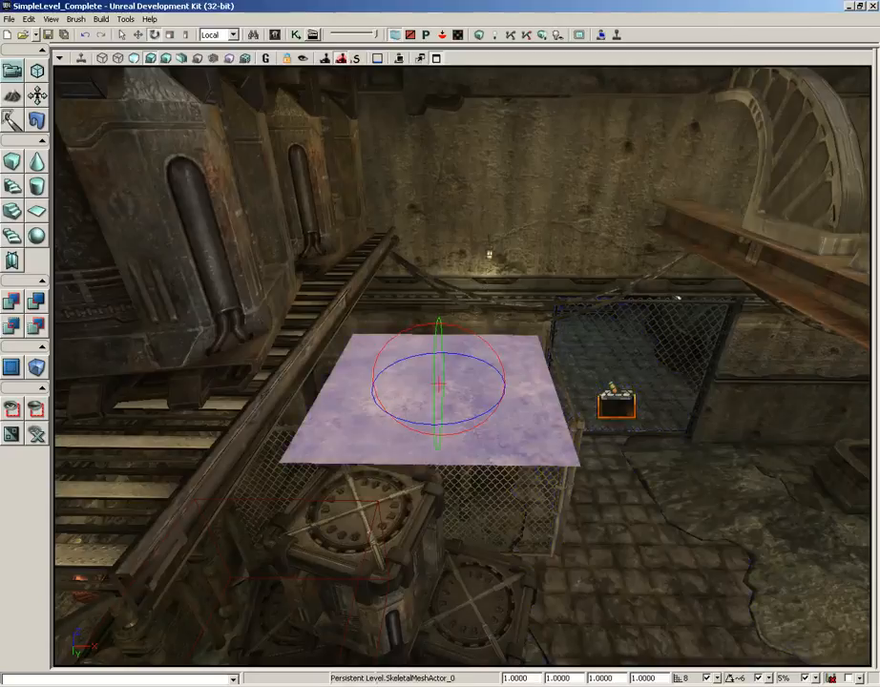
{"action": "key", "text": "space"}
{"action": "left_click_drag", "start_coordinate": [436, 311], "coordinate": [429, 361]}
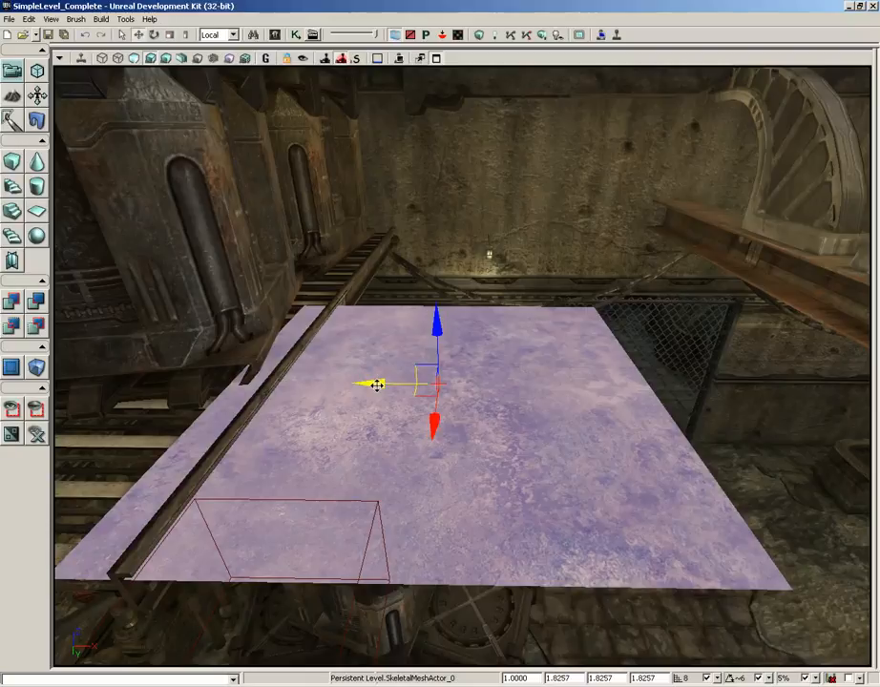
{"action": "left_click_drag", "start_coordinate": [377, 385], "coordinate": [390, 385]}
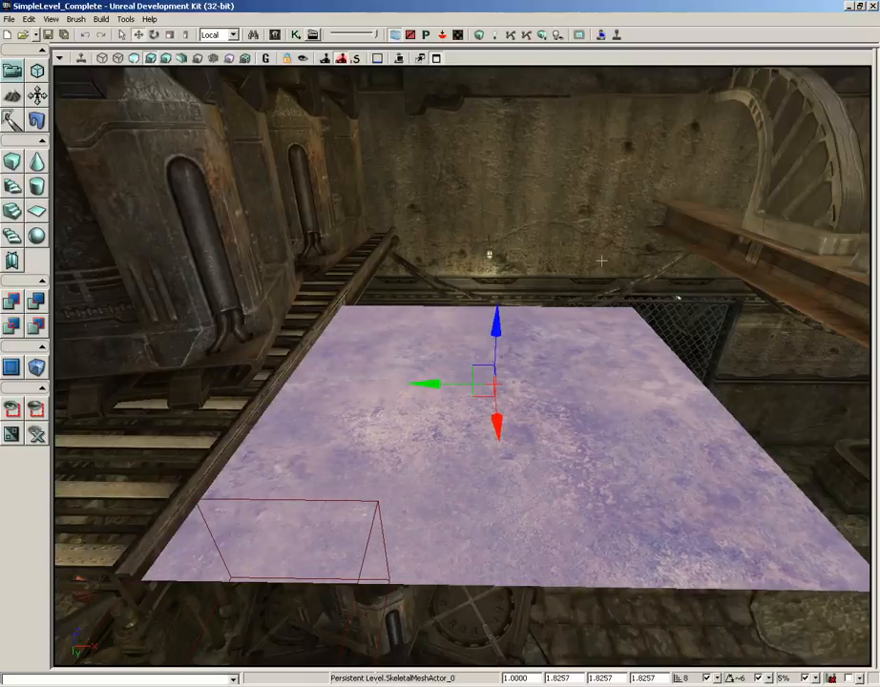
Play the level from the tiled floor, check how the enlarged cloth behaves, and end the play session
{"action": "left_click_drag", "start_coordinate": [601, 261], "coordinate": [605, 271]}
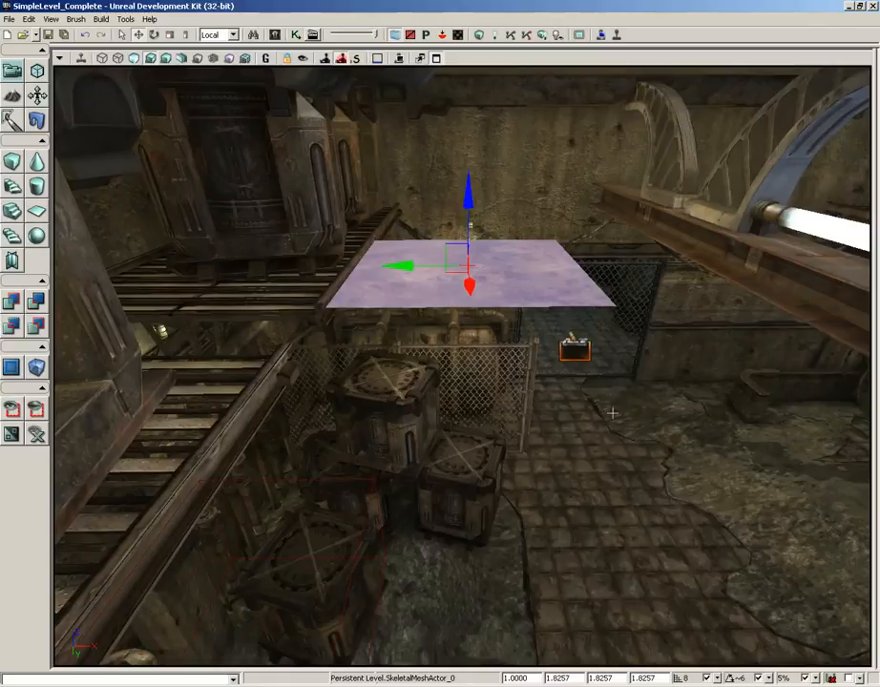
{"action": "left_click_drag", "start_coordinate": [612, 412], "coordinate": [649, 447]}
{"action": "right_click", "coordinate": [607, 579]}
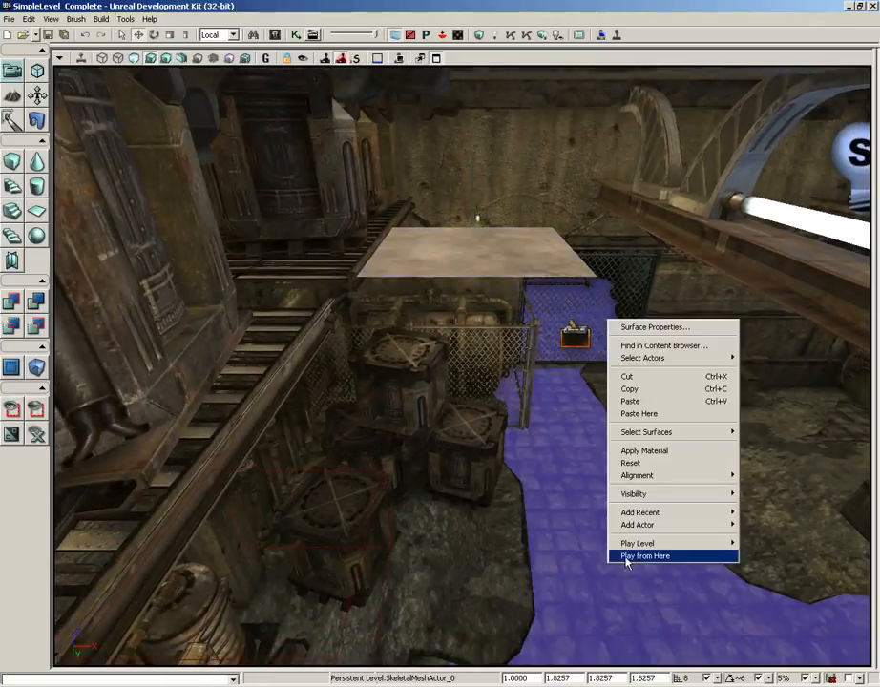
{"action": "left_click", "coordinate": [625, 557]}
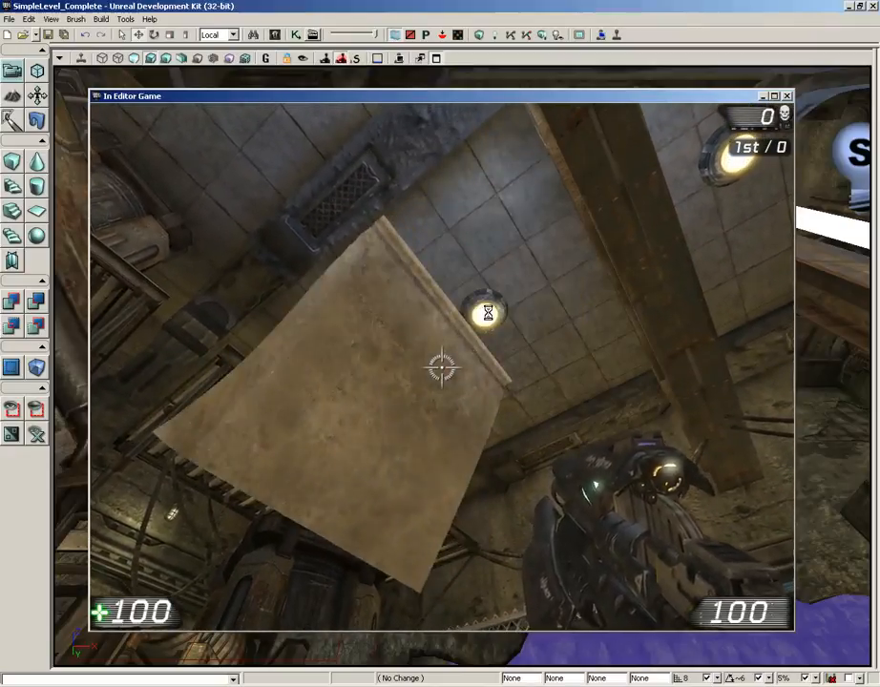
{"action": "key", "text": "Escape"}
Rotate the enlarged cloth actor about its vertical axis
{"action": "key", "text": "space"}
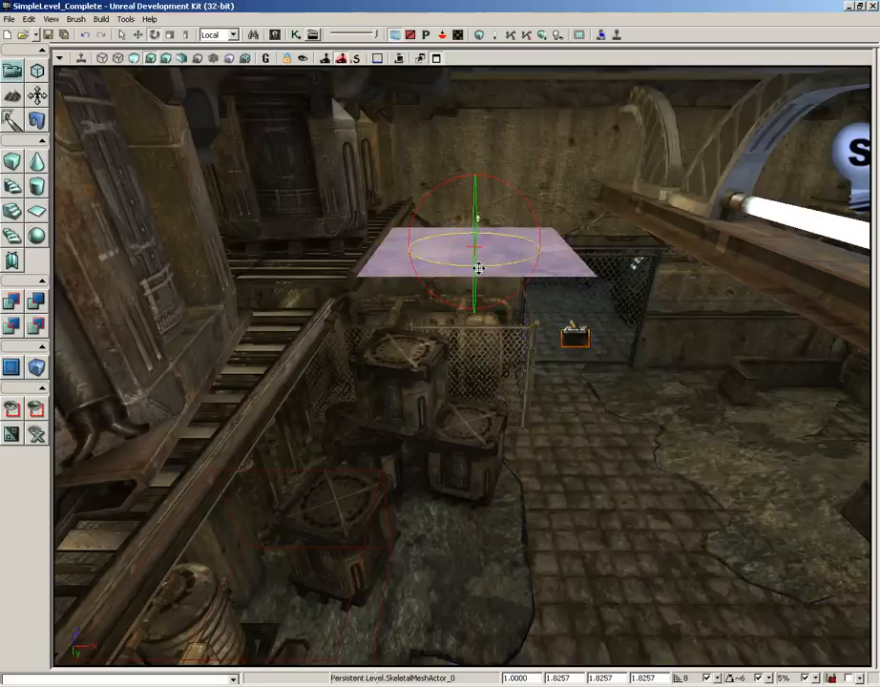
{"action": "left_click_drag", "start_coordinate": [538, 264], "coordinate": [870, 263]}
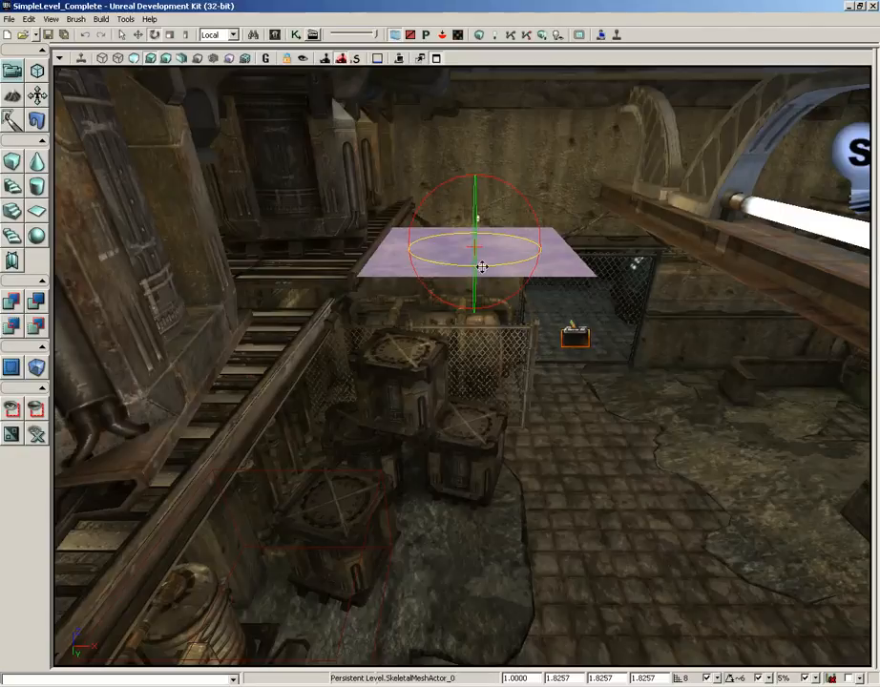
Play the level from the tiled floor, try the Physics Gun on the crate beneath the rotated cloth, and end the play session
{"action": "right_click", "coordinate": [591, 570]}
{"action": "left_click", "coordinate": [611, 548]}
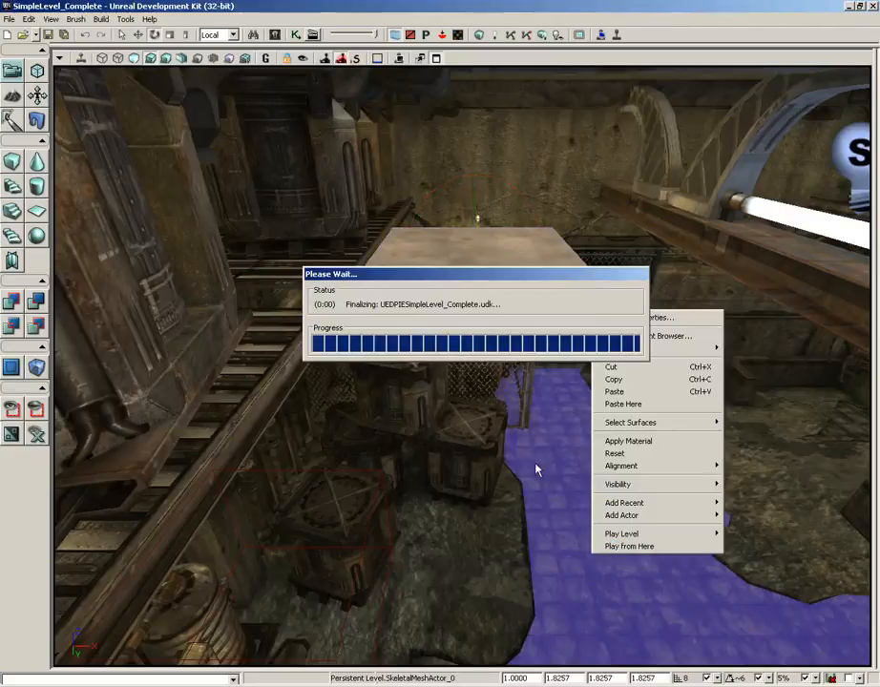
{"action": "key", "text": "d"}
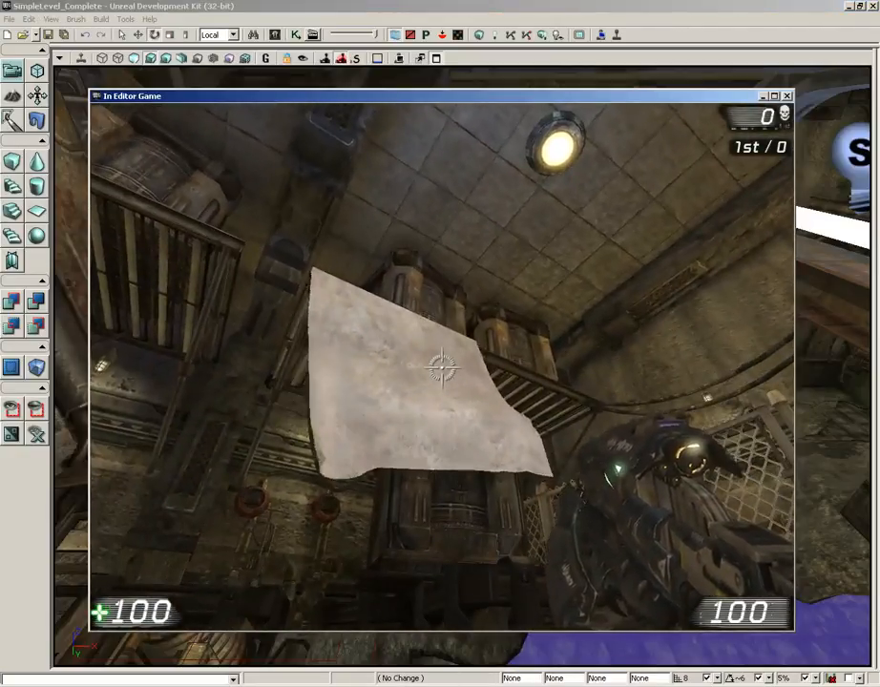
{"action": "key", "text": "a"}
{"action": "key", "text": "d"}
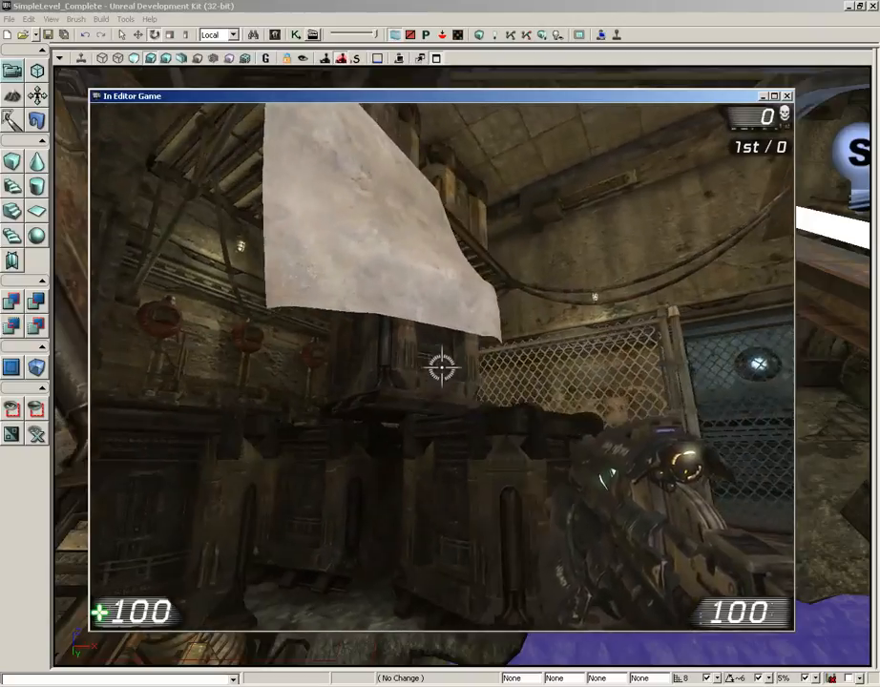
{"action": "scroll", "coordinate": [442, 368], "scroll_direction": "down", "scroll_amount": 1}
{"action": "left_click", "coordinate": [442, 367]}
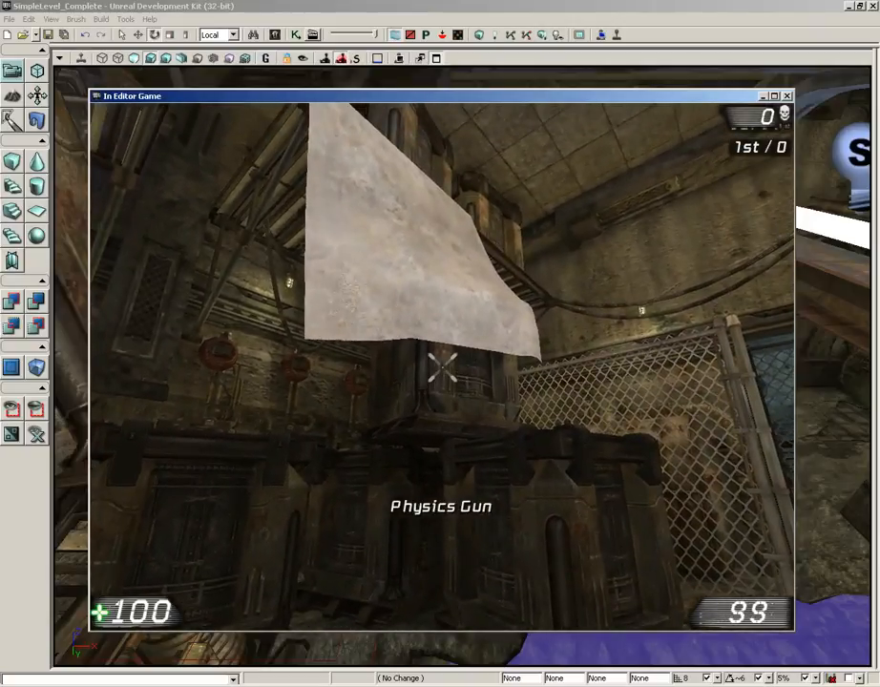
{"action": "key", "text": "Escape"}
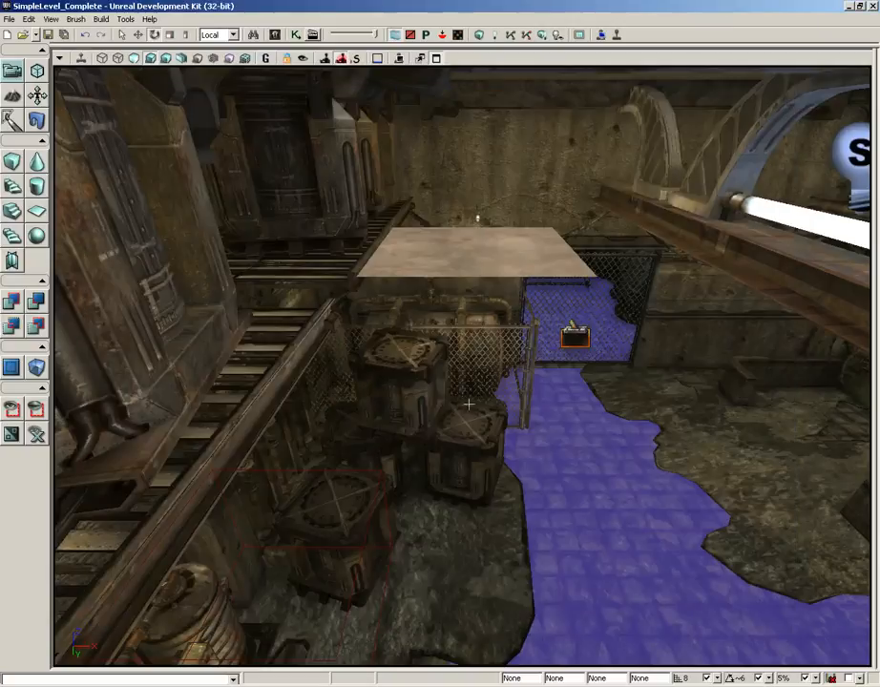
Replace the top crate beneath the cloth with a RigidBody actor that uses the same S_LT_Mech_SM_Cratebox02a mesh
{"action": "left_click", "coordinate": [408, 395]}
{"action": "mouse_move", "coordinate": [558, 397]}
{"action": "right_mouse_down"}
{"action": "mouse_move", "coordinate": [521, 389]}
{"action": "mouse_move", "coordinate": [558, 397]}
{"action": "right_mouse_up"}
{"action": "right_click", "coordinate": [449, 379]}
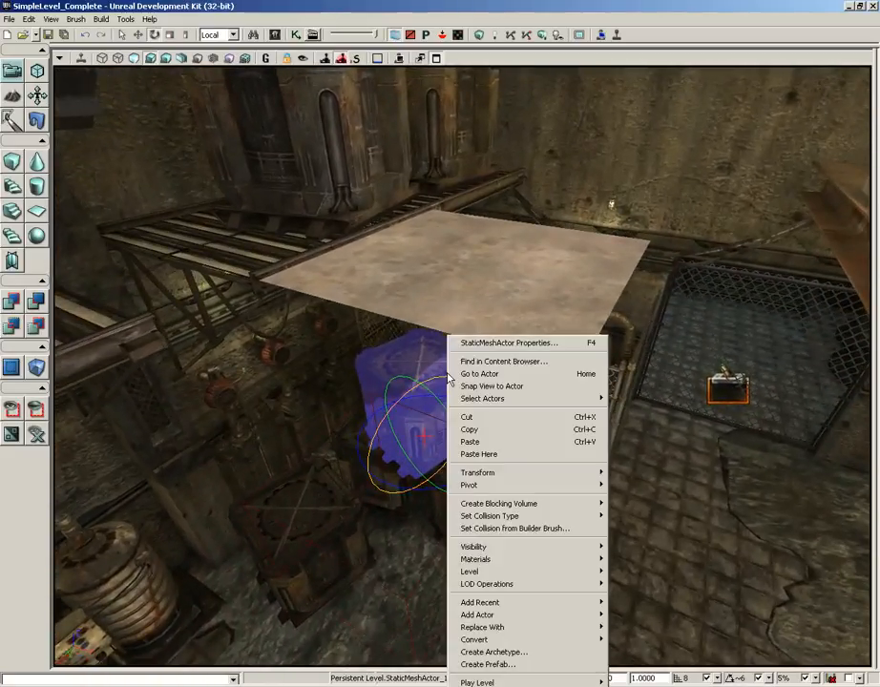
{"action": "left_click", "coordinate": [473, 362]}
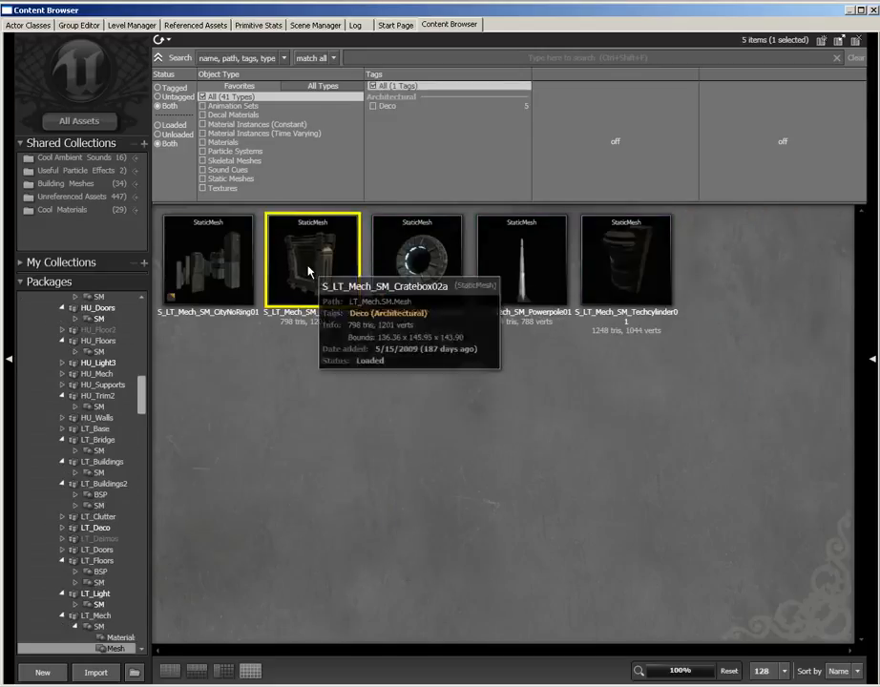
{"action": "left_click", "coordinate": [871, 9]}
{"action": "right_click", "coordinate": [428, 337]}
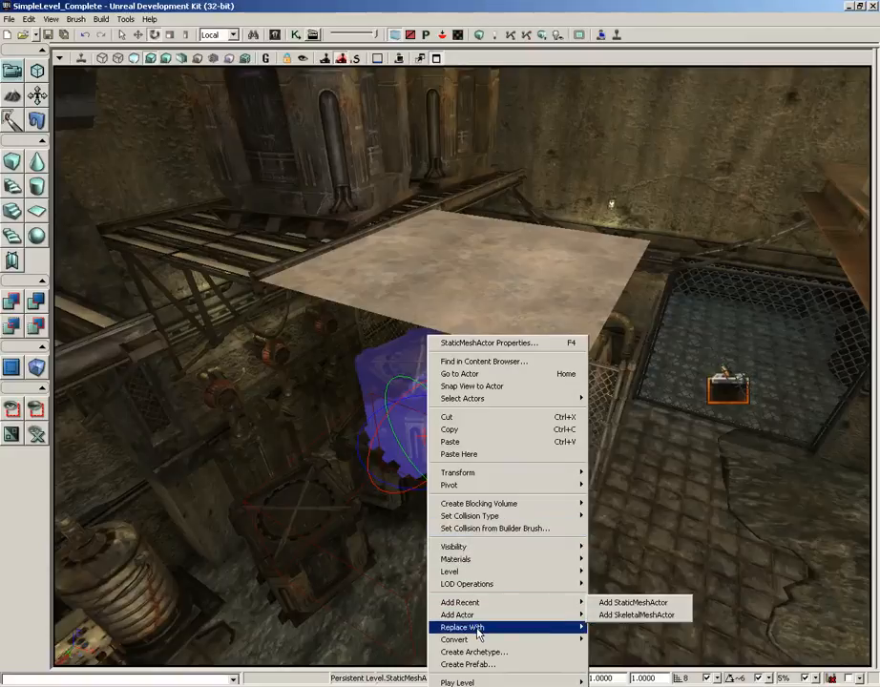
{"action": "mouse_move", "coordinate": [462, 627]}
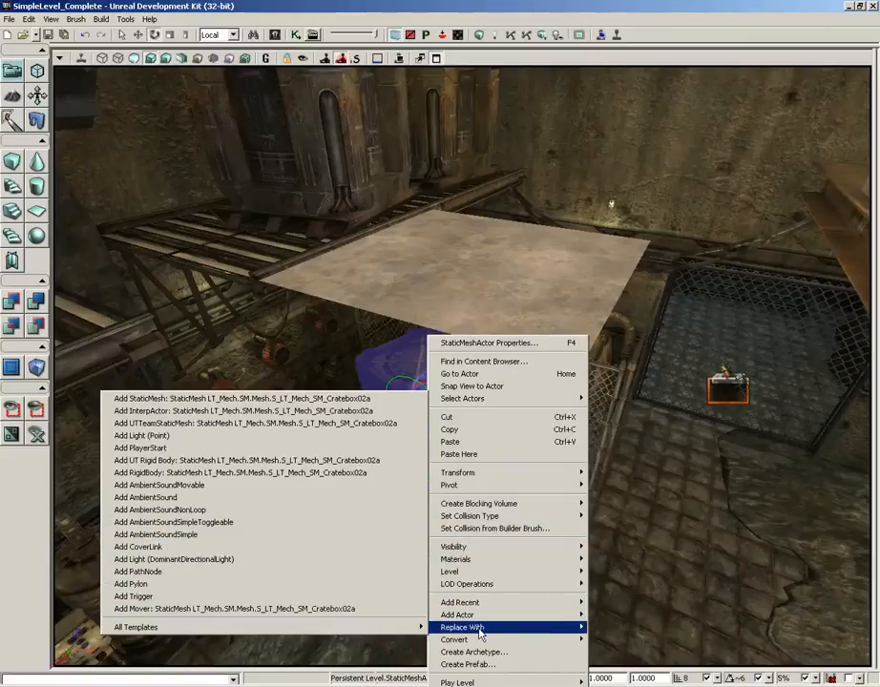
{"action": "left_click", "coordinate": [151, 474]}
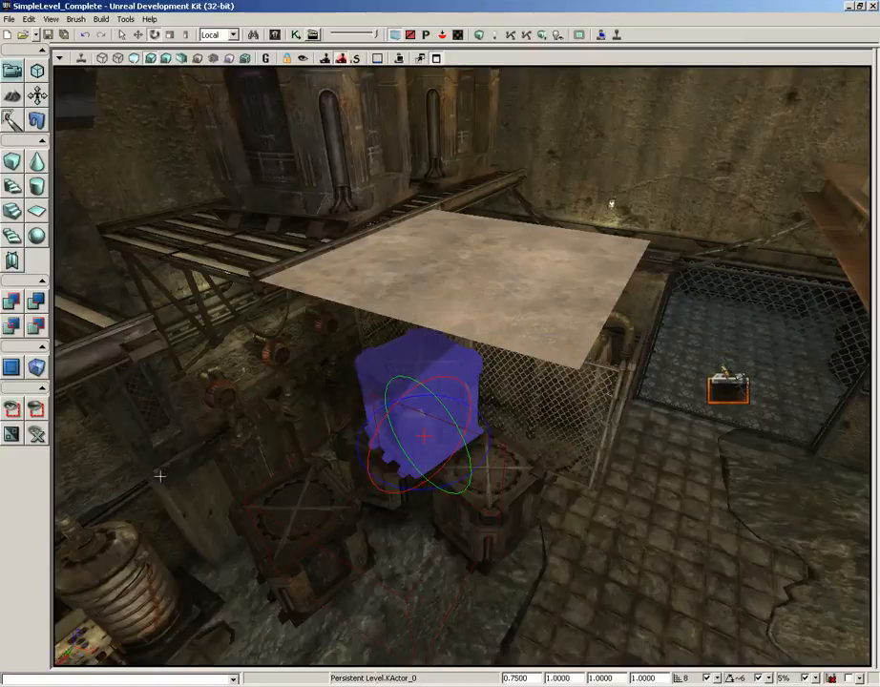
Play the level from the tiled floor, move the rigid-body crate into the cloth with the Physics Gun to test tearing, and end the play session
{"action": "mouse_move", "coordinate": [680, 523]}
{"action": "right_mouse_down"}
{"action": "mouse_move", "coordinate": [678, 513]}
{"action": "mouse_move", "coordinate": [680, 523]}
{"action": "right_mouse_up"}
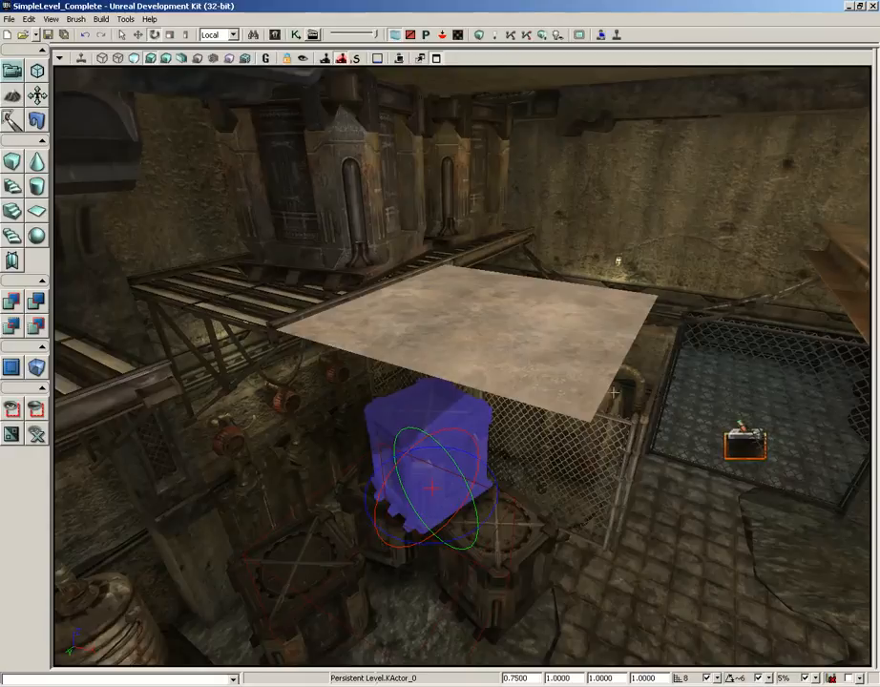
{"action": "right_click", "coordinate": [680, 610]}
{"action": "left_click", "coordinate": [701, 587]}
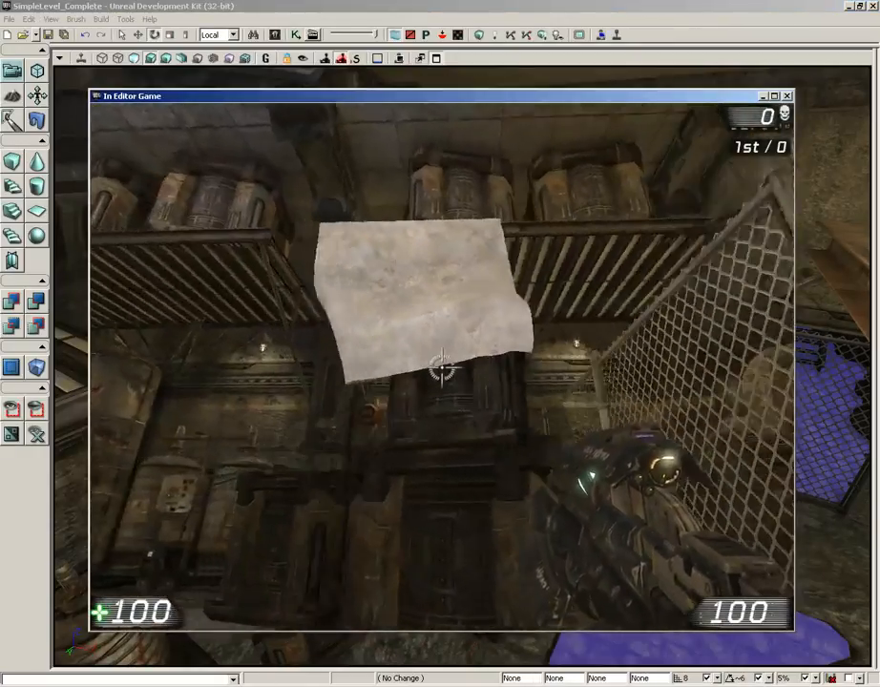
{"action": "scroll", "coordinate": [441, 367], "scroll_direction": "down", "scroll_amount": 1}
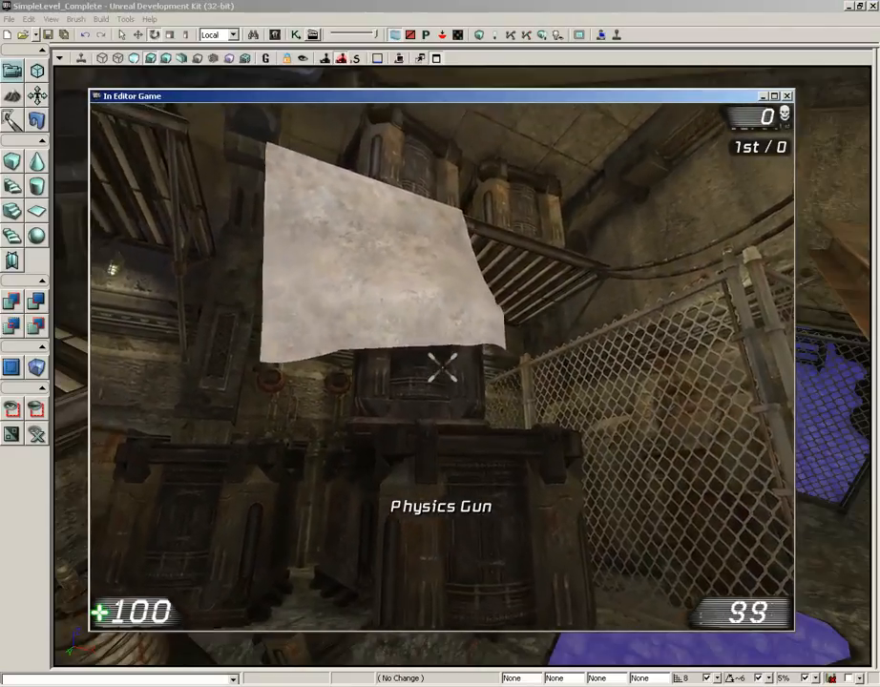
{"action": "right_click_drag", "start_coordinate": [441, 367], "coordinate": [442, 367]}
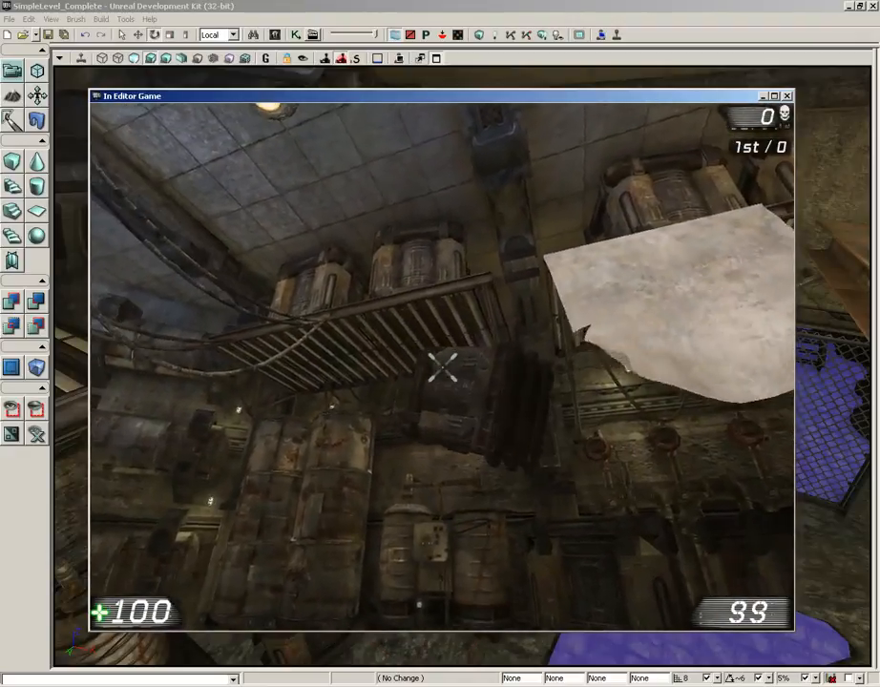
{"action": "right_click_drag", "start_coordinate": [441, 367], "coordinate": [442, 368]}
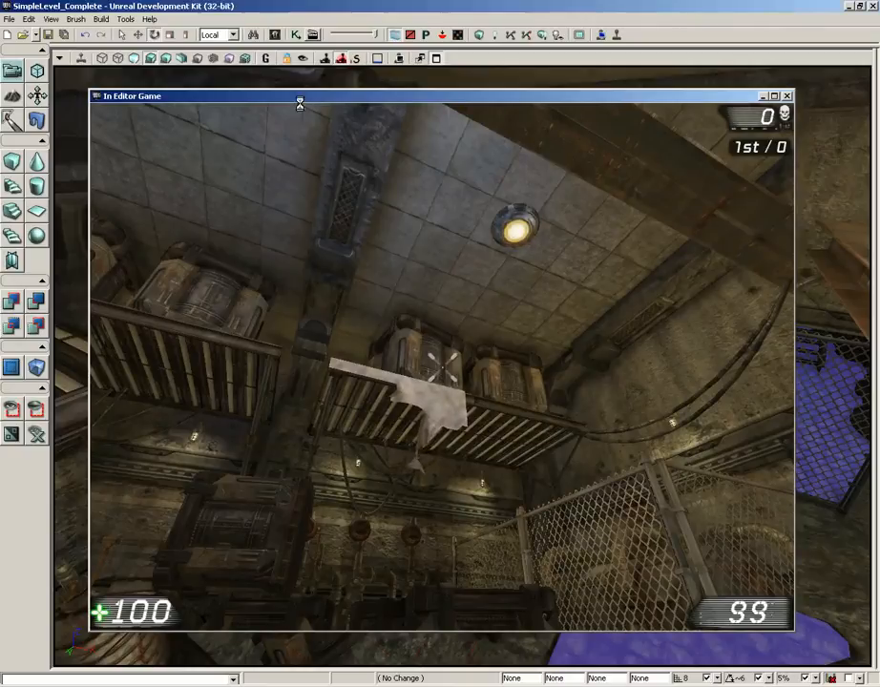
{"action": "key", "text": "Escape"}
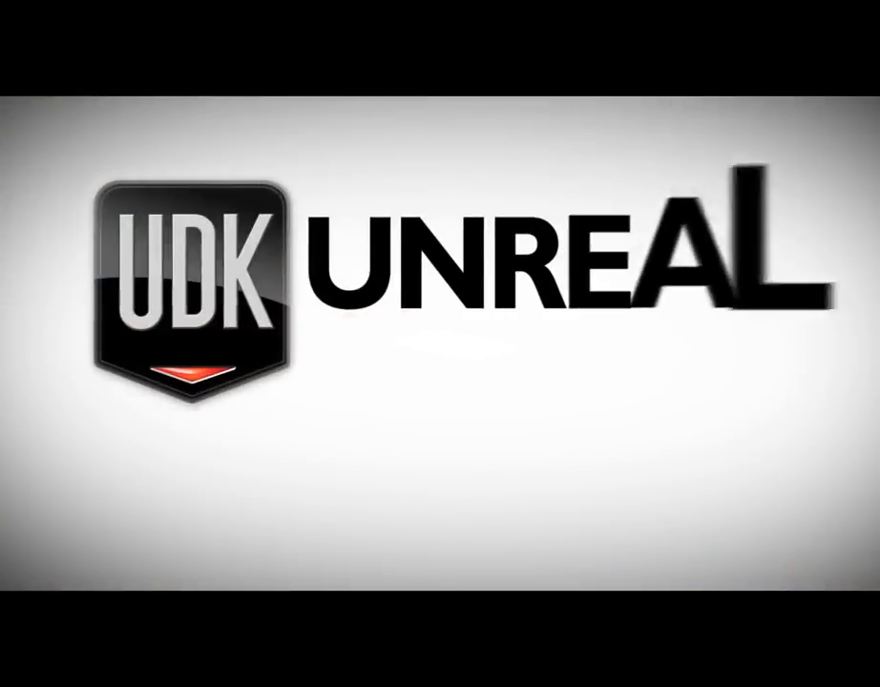